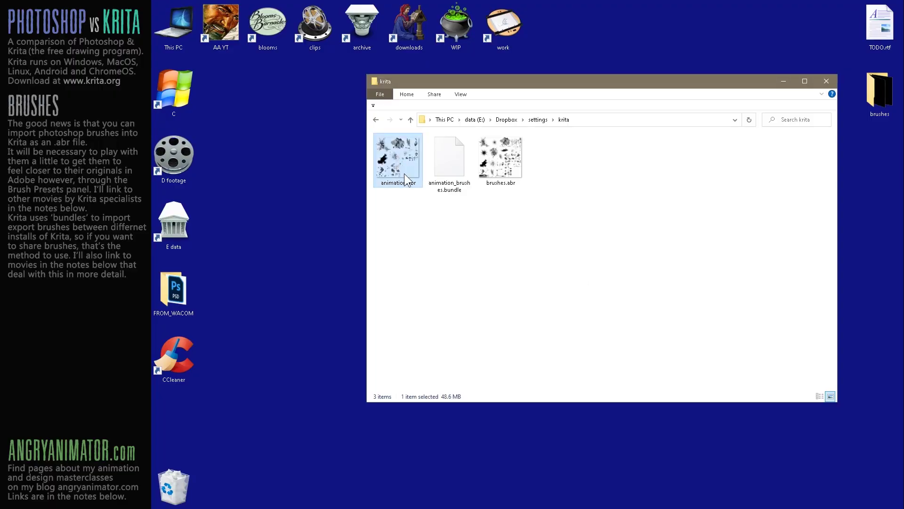
Check the sizes of brushes.abr and animation_brushes.bundle in the krita settings folder.
click(508, 167)
click(455, 166)
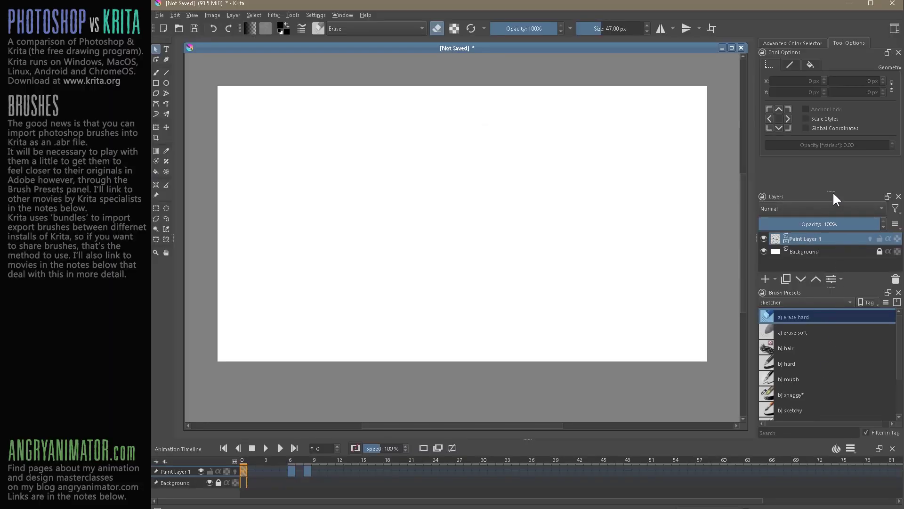
Enlarge the Brush Presets docker, shrinking tool options, and switch the tag filter from sketcher to All.
drag(831, 190, 831, 163)
drag(831, 288, 824, 250)
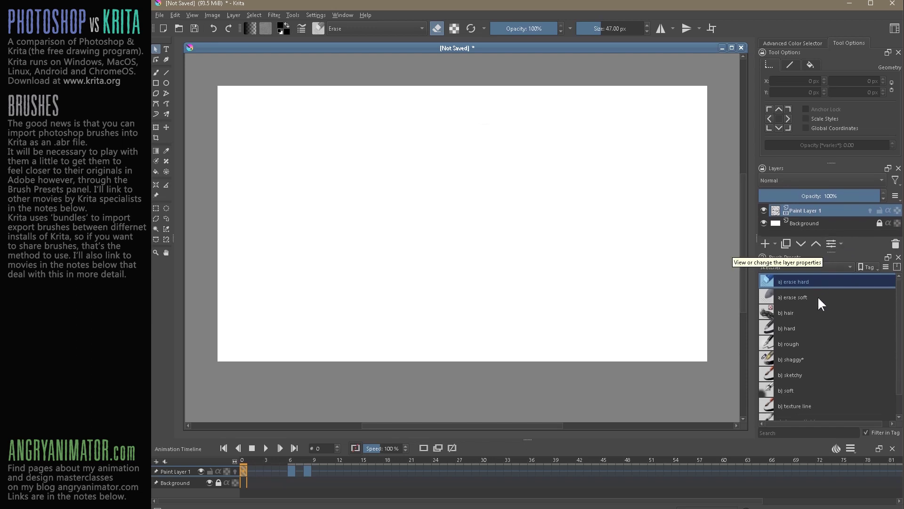
click(833, 267)
click(785, 128)
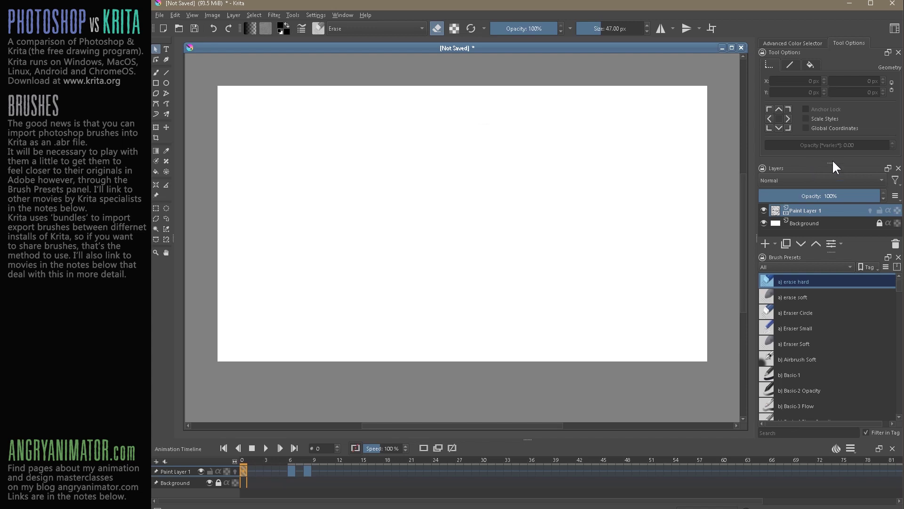
drag(832, 163, 831, 102)
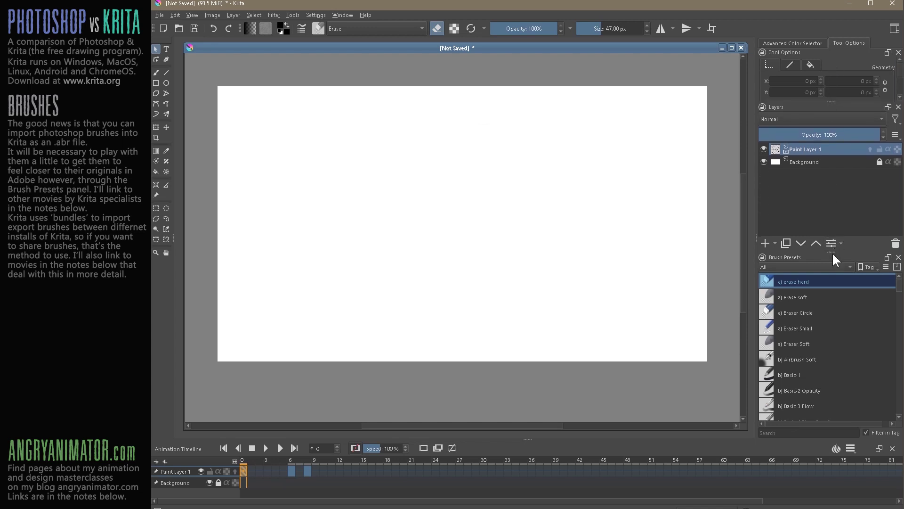
drag(834, 252, 834, 190)
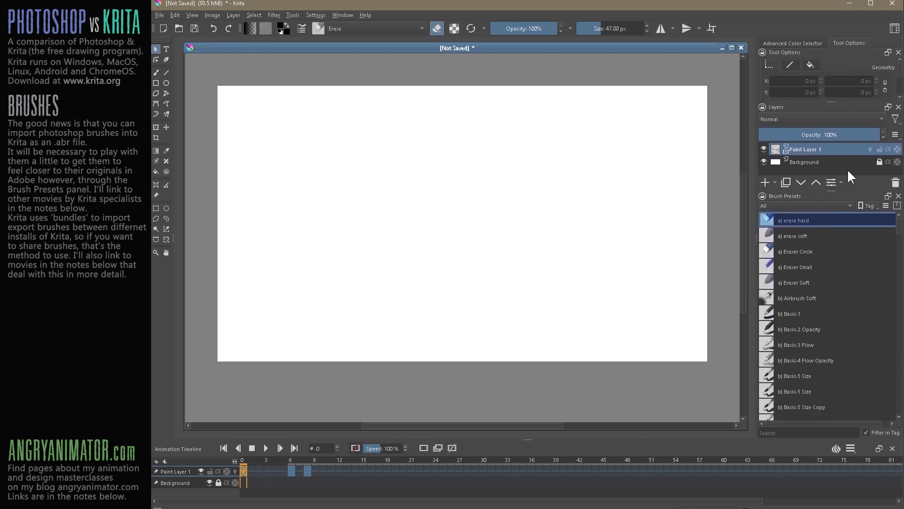
click(885, 207)
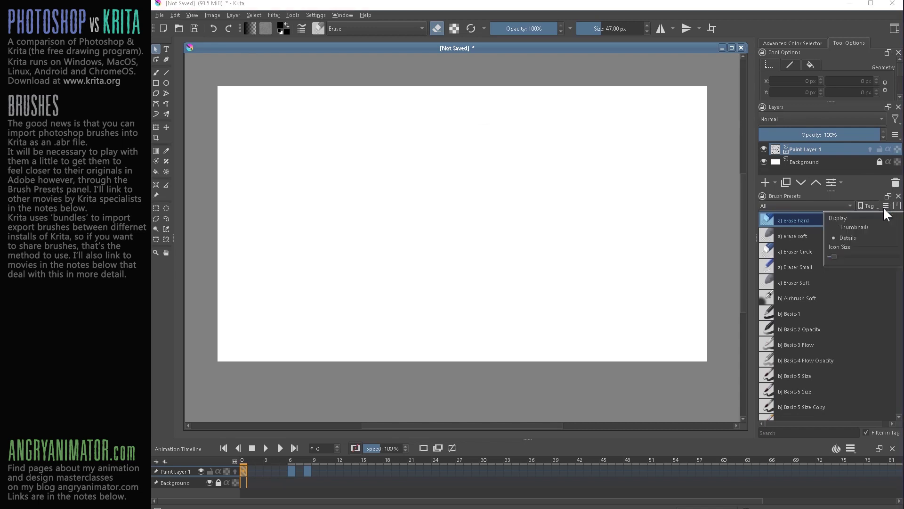
Display the brush presets as a grid of thumbnails.
click(852, 226)
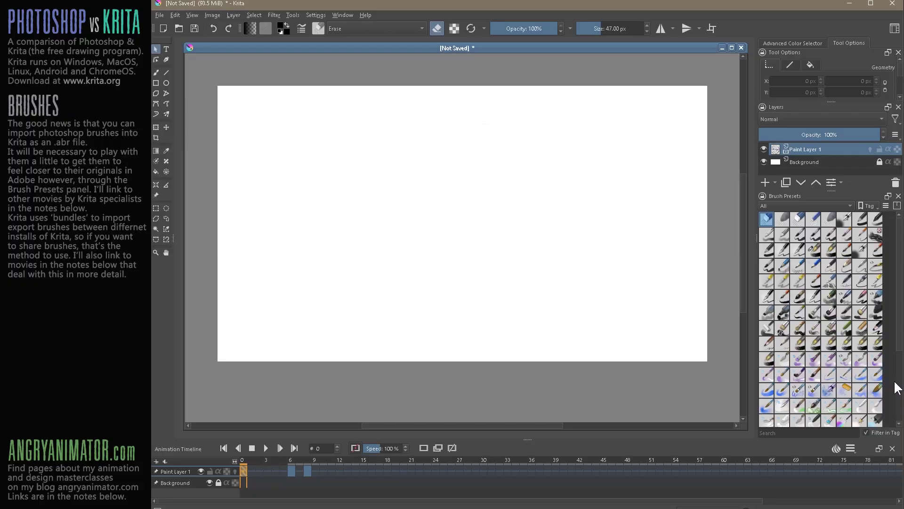
click(851, 205)
Start a new preset tag, then select d) cleanup Copy and bring up its Assign to tag list.
click(874, 206)
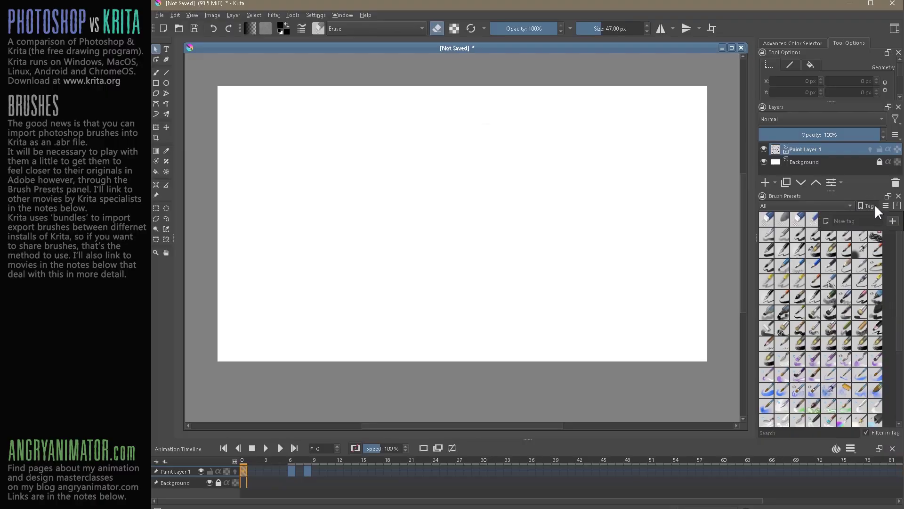
click(853, 221)
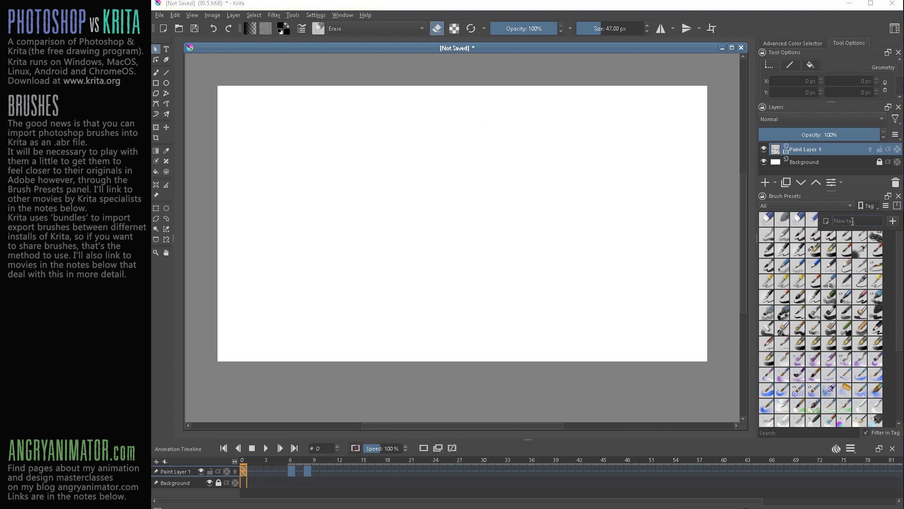
click(798, 281)
right_click(798, 281)
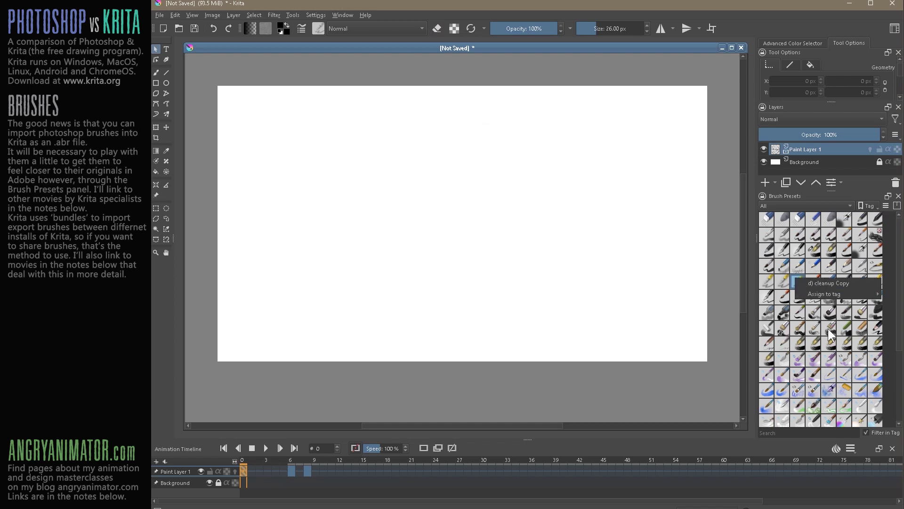
mouse_move(823, 293)
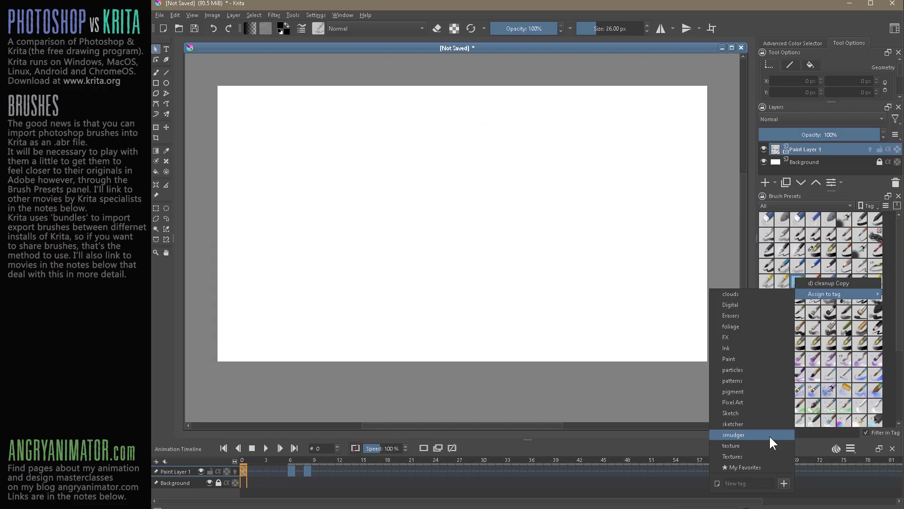
Tag d) cleanup Copy as smudger and pick the 3 px Ink-1 Precision preset.
click(769, 435)
click(844, 265)
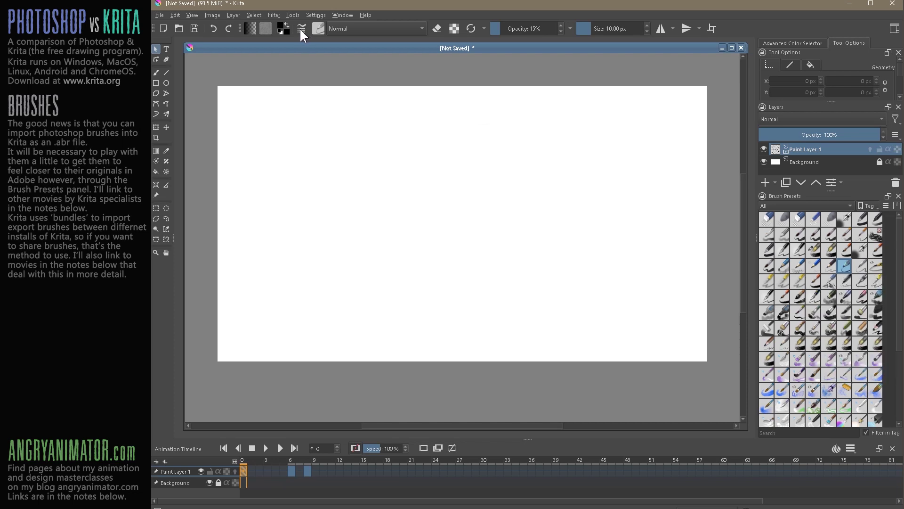
click(844, 282)
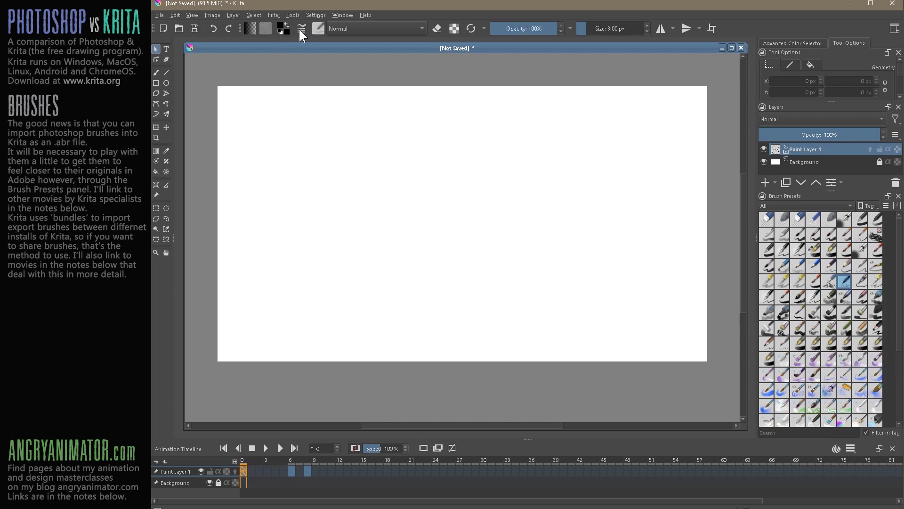
Make the Freehand Brush tool active and open the Brush Editor for Ink-1 Precision.
click(650, 209)
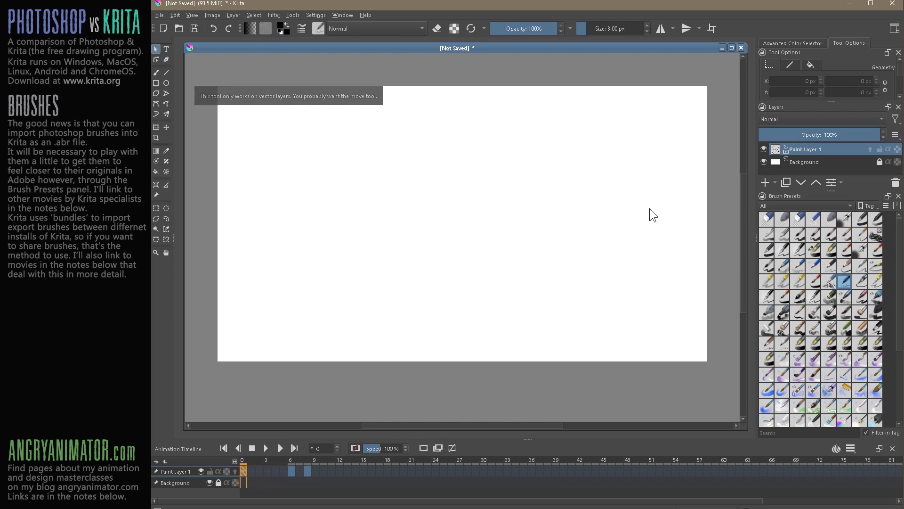
click(166, 73)
click(156, 73)
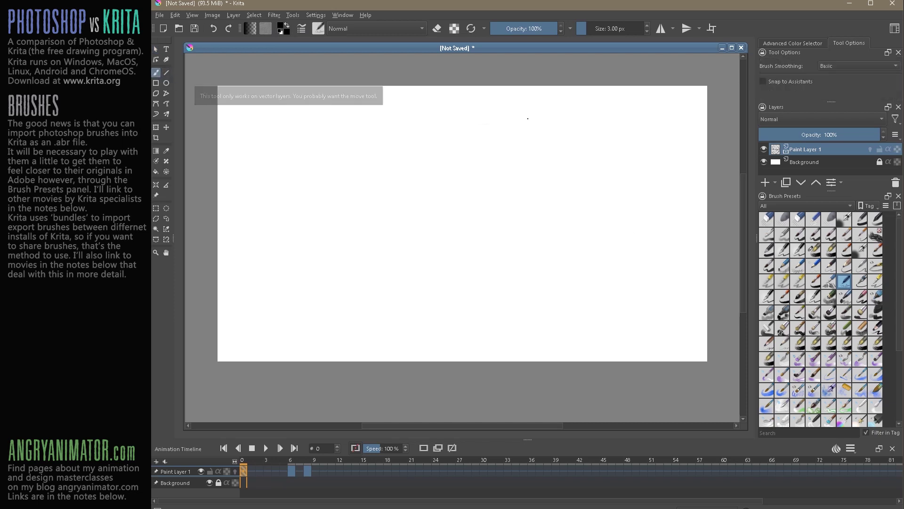
click(299, 31)
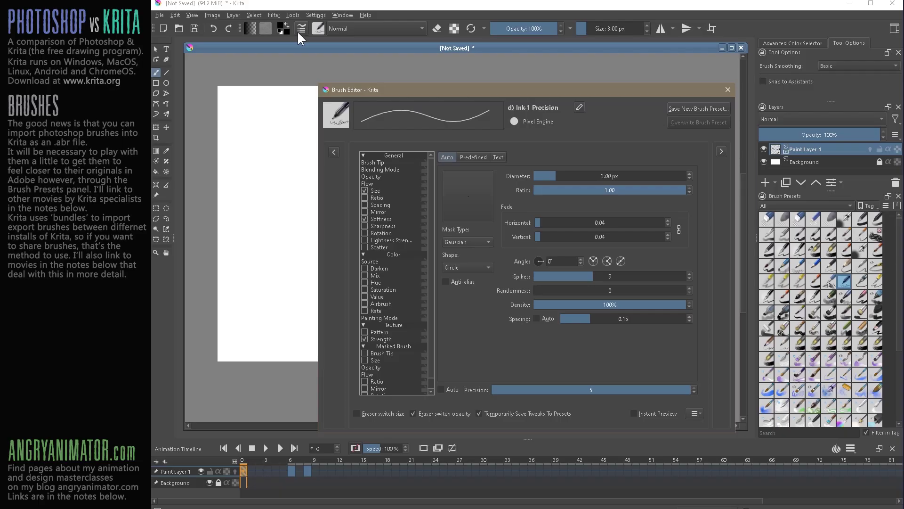
Test Ink-1 Precision with scatter on and at 38 px, then disable scatter and view Brush Tip.
click(365, 247)
drag(248, 219, 261, 232)
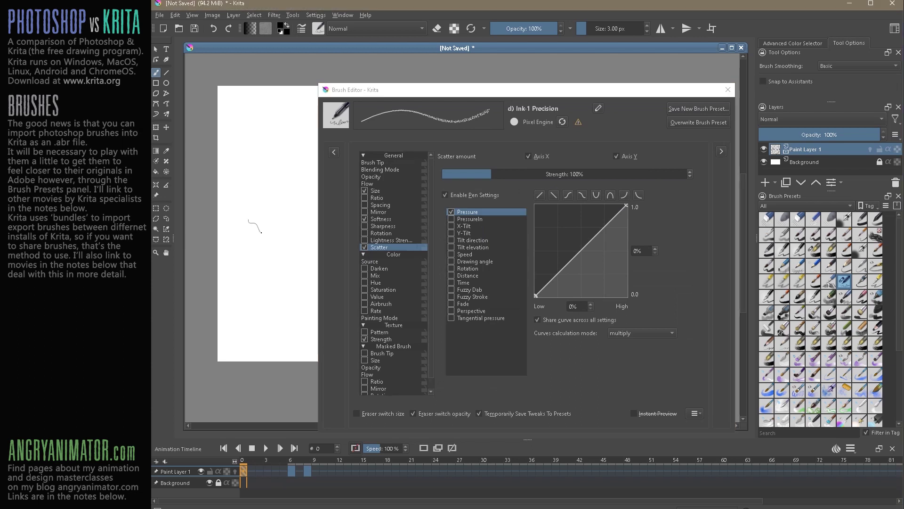
key(bracketright)
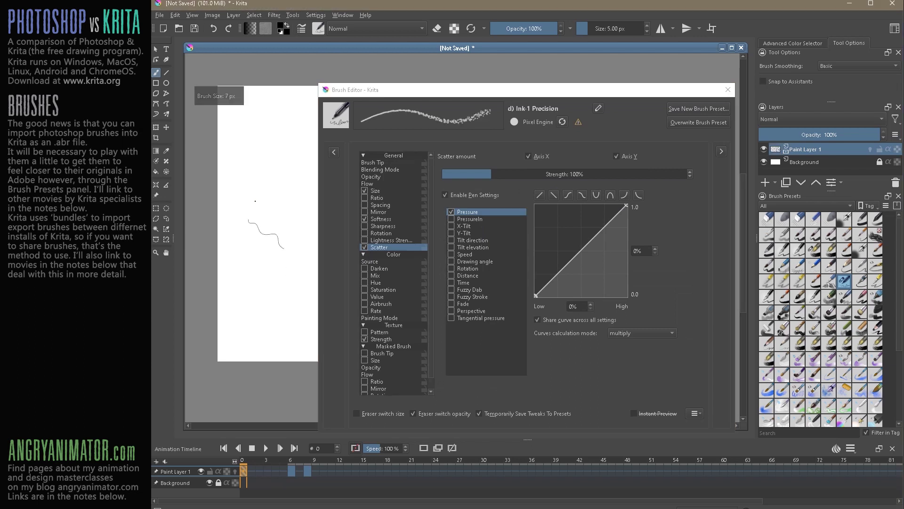
drag(255, 201, 273, 201)
mouse_move(241, 132)
mouse_down()
mouse_move(263, 146)
mouse_move(260, 168)
mouse_move(284, 201)
mouse_up()
click(365, 247)
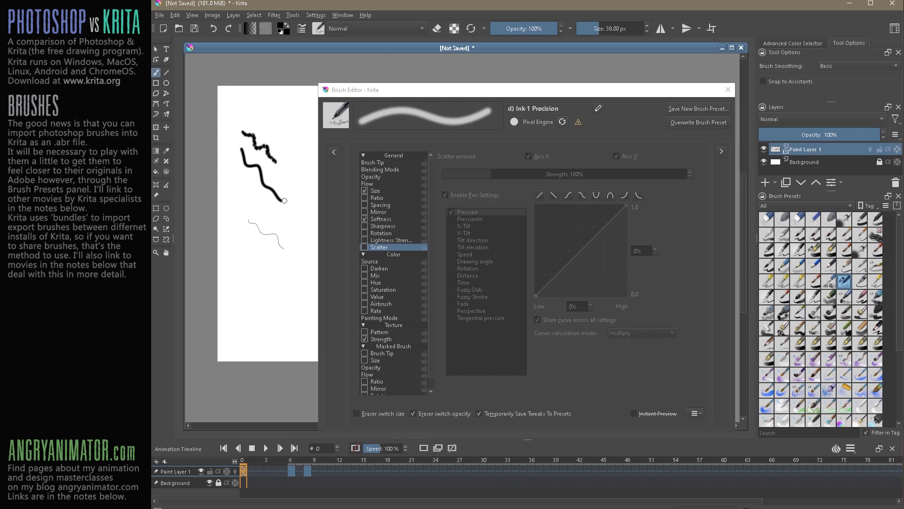
click(374, 162)
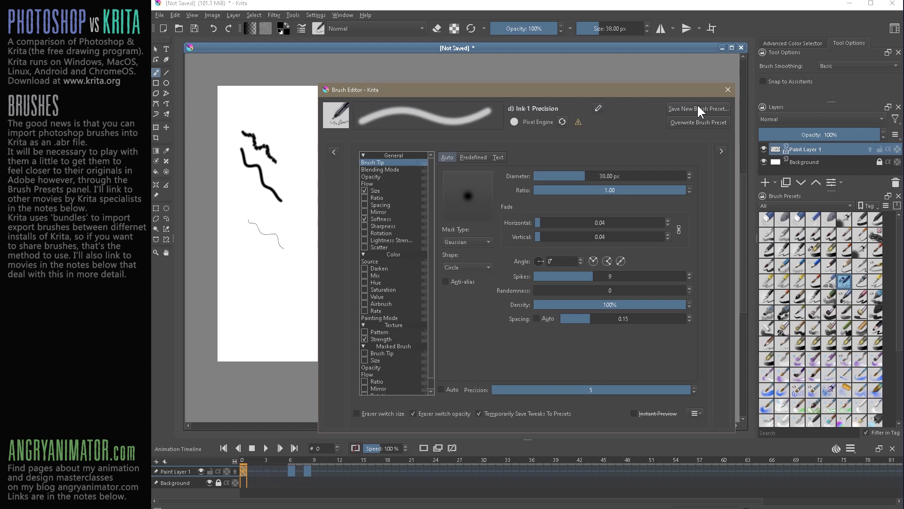
Close the brush editor and paint a soft grey cloud near the top-right with a large soft preset.
click(798, 326)
click(728, 89)
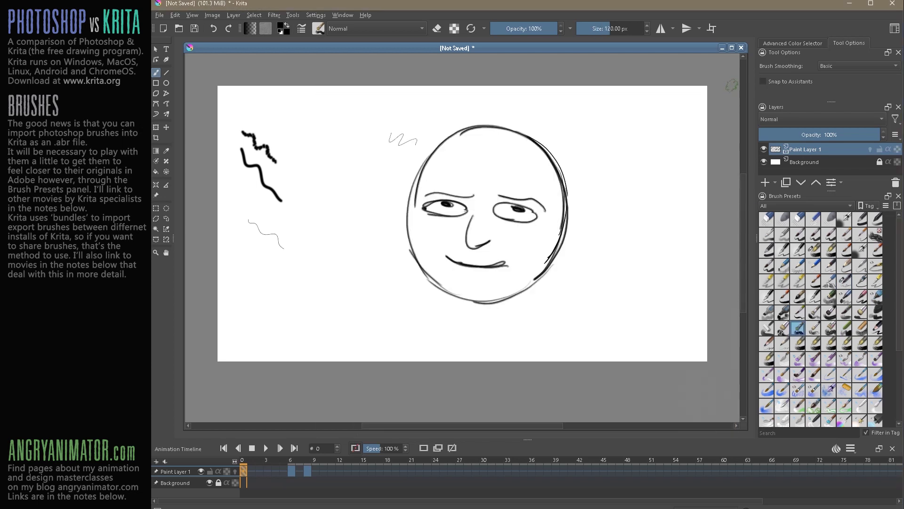
click(844, 218)
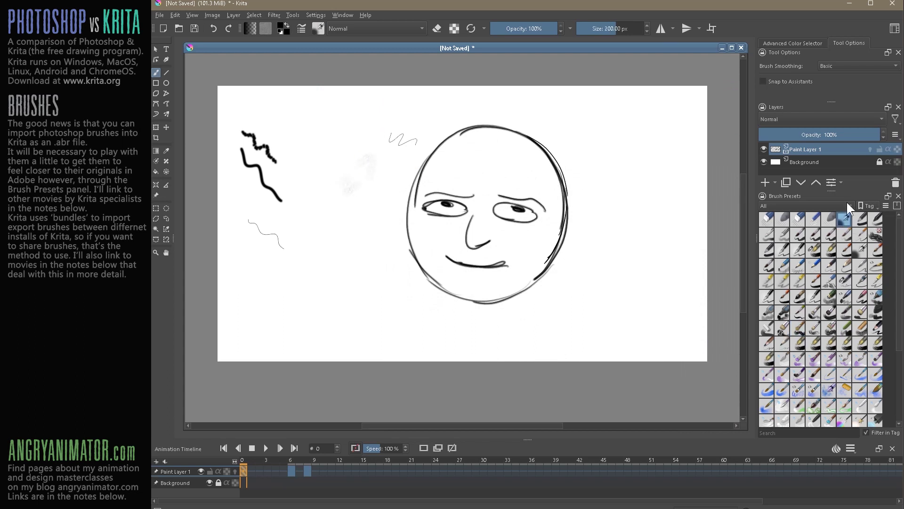
mouse_move(600, 114)
mouse_down()
mouse_move(580, 112)
mouse_move(596, 137)
mouse_move(640, 131)
mouse_up()
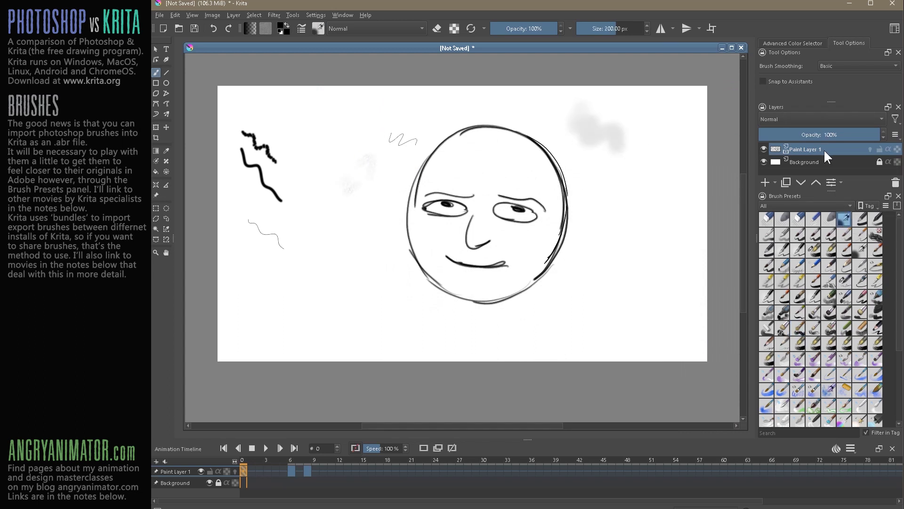
Pick the 16 px, 77% opacity preset and filter presets to the sketcher tag.
click(875, 234)
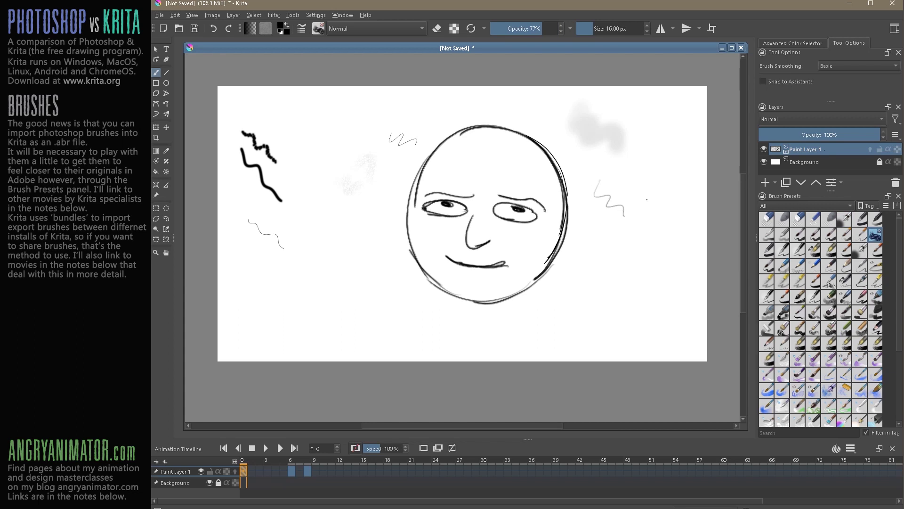
click(793, 206)
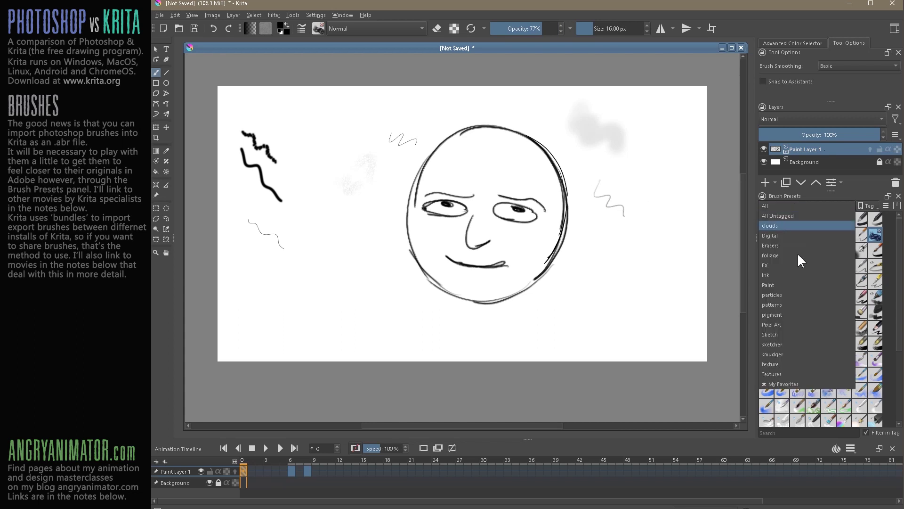
click(773, 344)
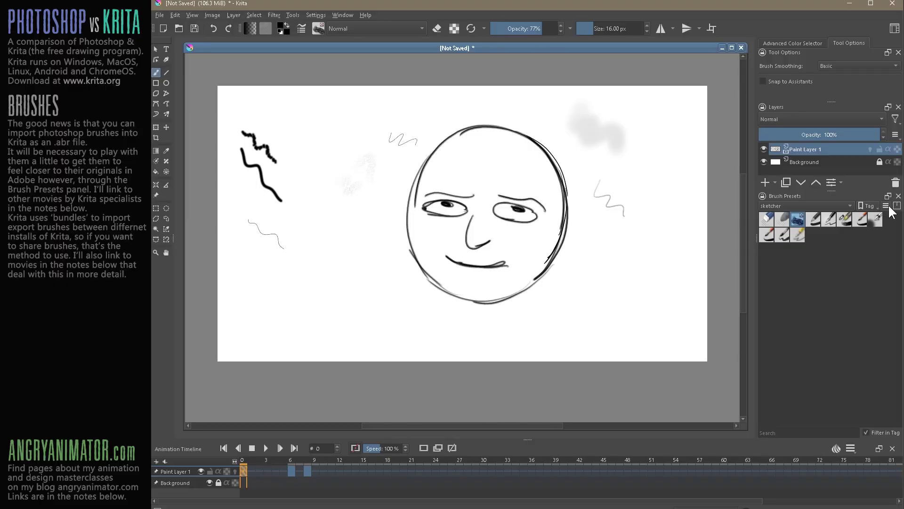
Show the presets as a Details list with slightly smaller rows.
click(887, 205)
click(846, 237)
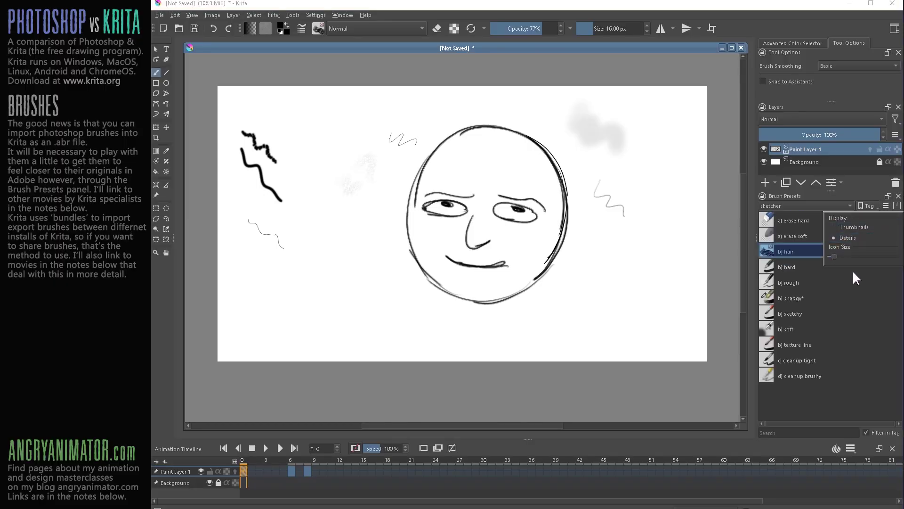
drag(833, 260, 832, 260)
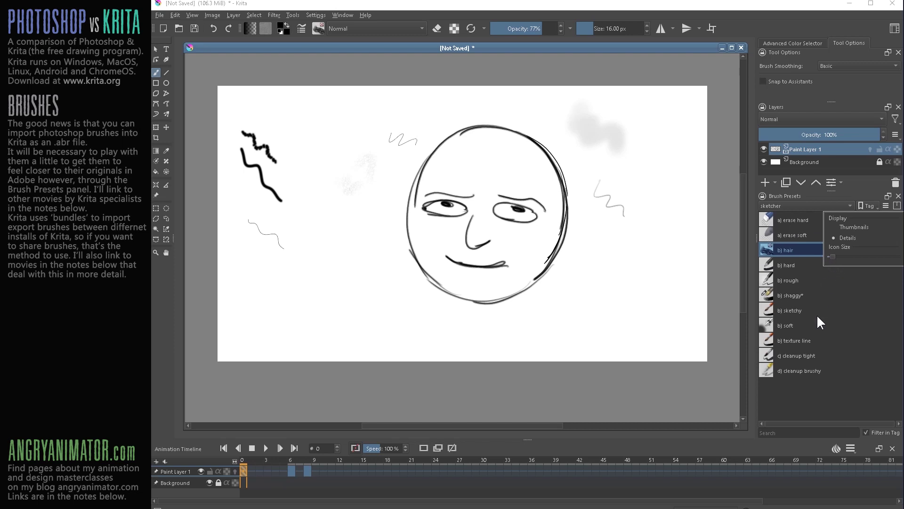
click(825, 401)
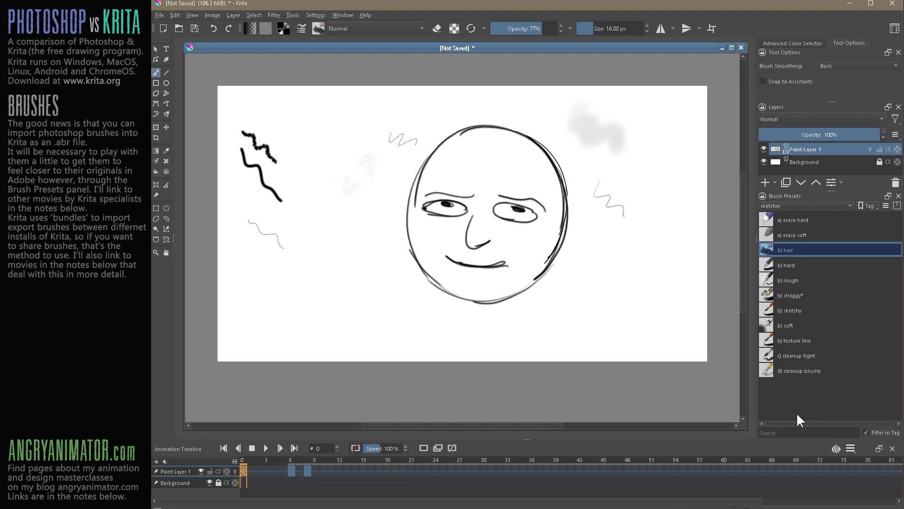
Erase parts of the face's right outline with the erase hard and erase soft brushes.
click(799, 220)
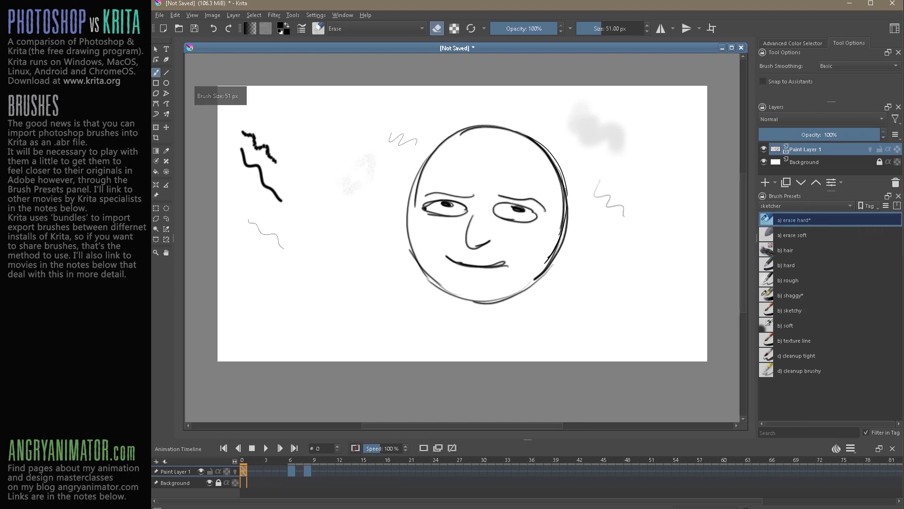
drag(312, 173, 325, 167)
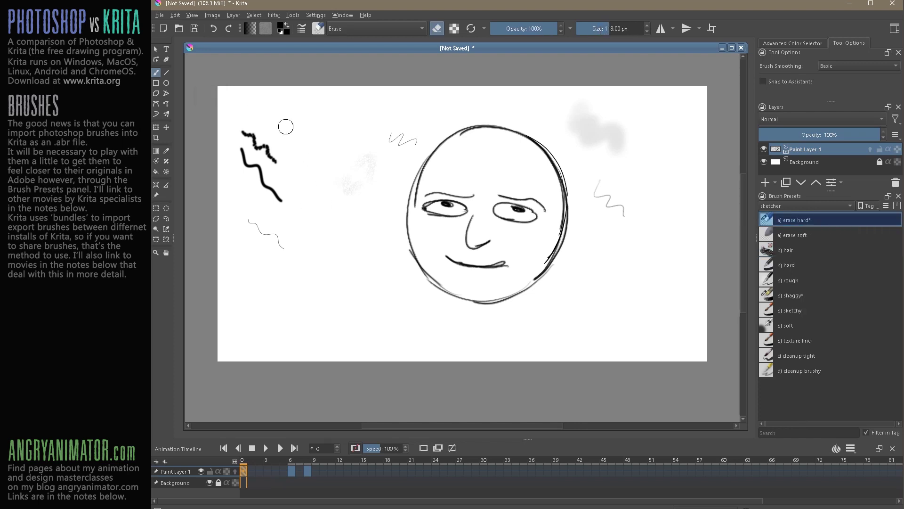
click(805, 43)
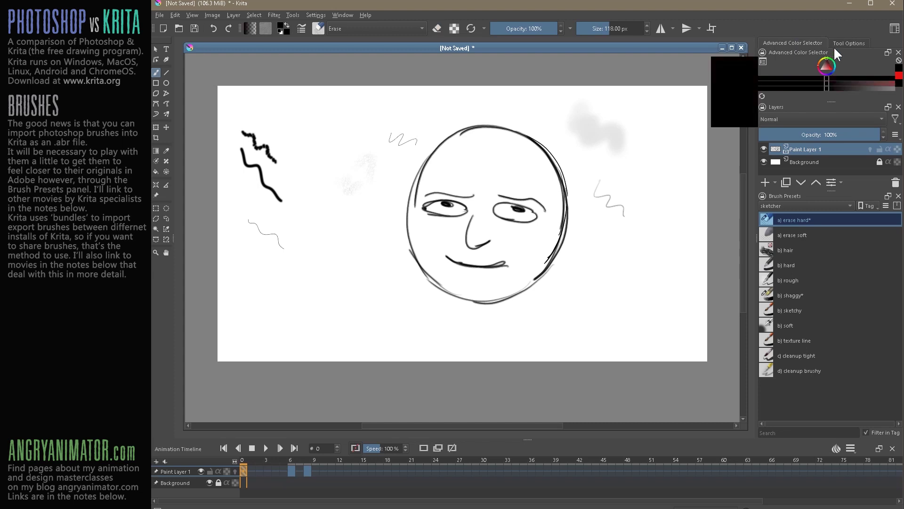
mouse_move(556, 225)
mouse_down()
mouse_move(572, 235)
mouse_move(558, 254)
mouse_up()
click(791, 234)
drag(574, 201, 564, 222)
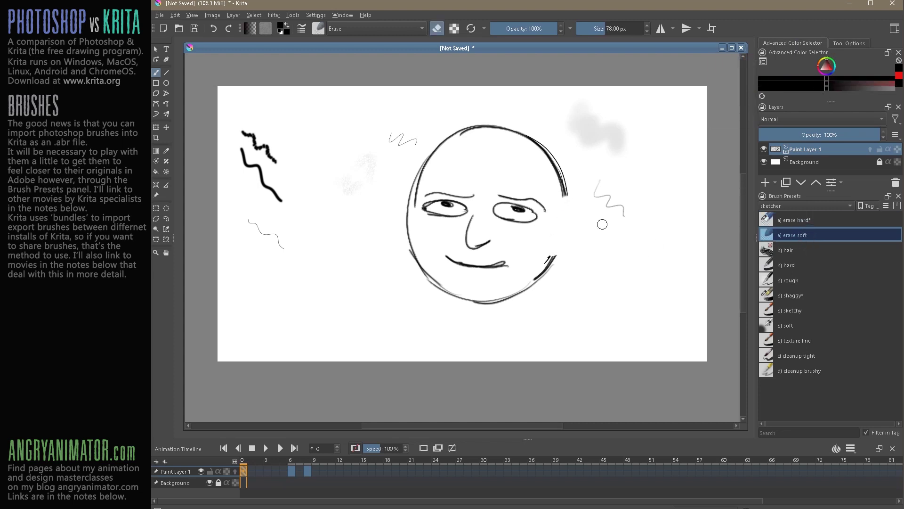
Test the hair brush with zigzag, hatching and a moustache, then the hard brush with a black blob.
click(791, 250)
drag(576, 258, 613, 267)
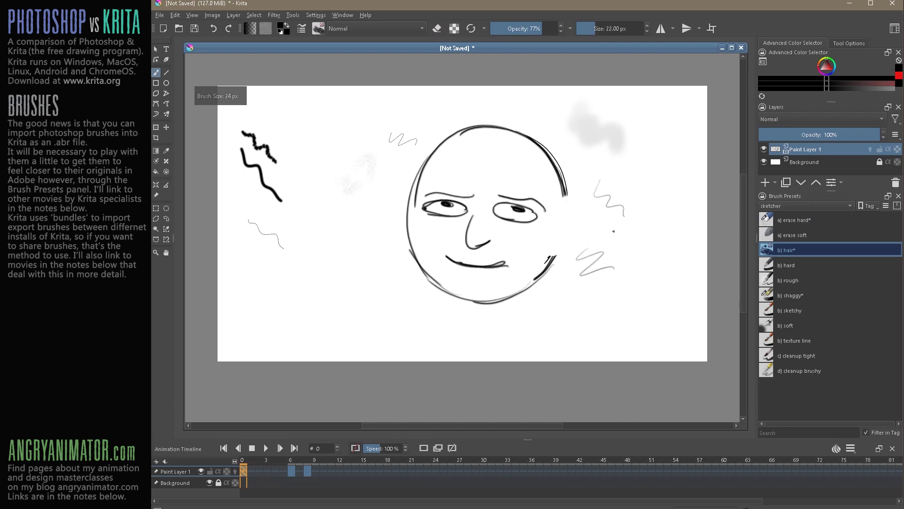
mouse_move(613, 231)
mouse_down()
mouse_move(598, 249)
mouse_move(627, 241)
mouse_move(616, 236)
mouse_move(605, 256)
mouse_move(631, 240)
mouse_move(623, 259)
mouse_up()
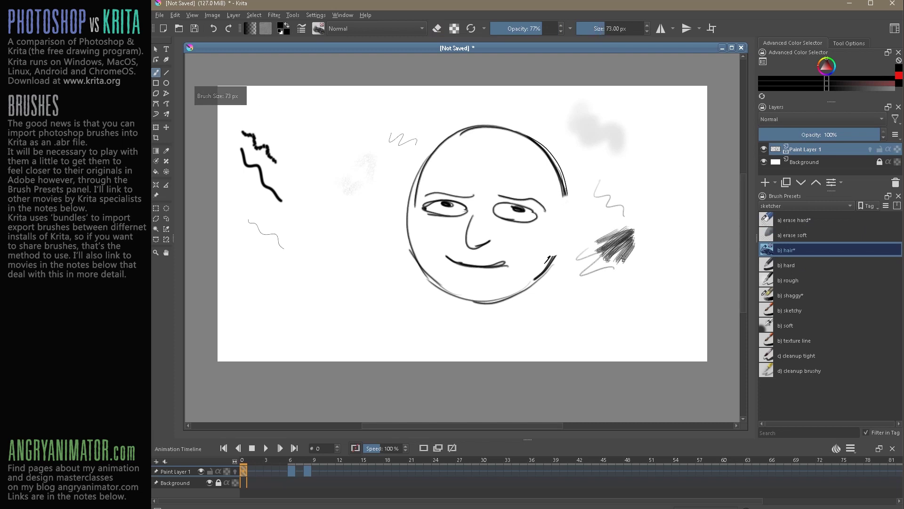
mouse_move(477, 243)
mouse_down()
mouse_move(454, 250)
mouse_move(494, 253)
mouse_up()
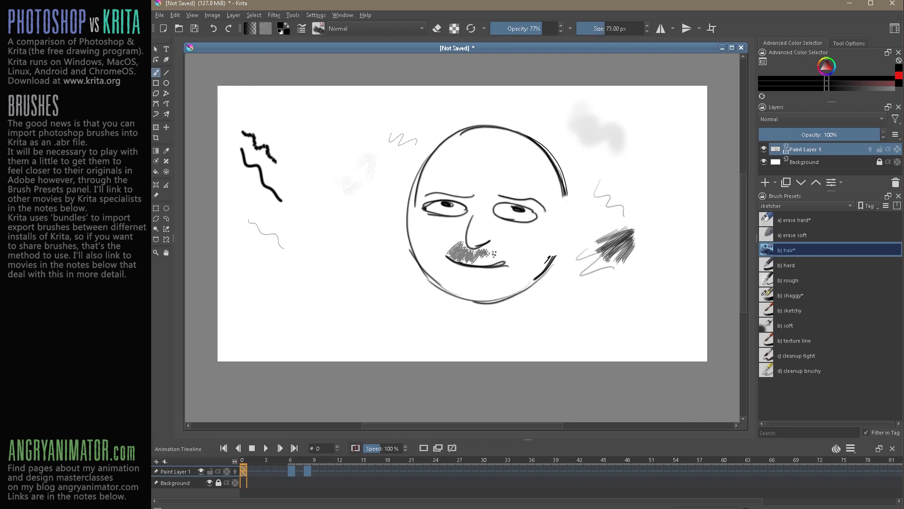
click(791, 266)
mouse_move(615, 292)
mouse_down()
mouse_move(629, 265)
mouse_move(636, 282)
mouse_move(640, 264)
mouse_move(612, 292)
mouse_move(652, 296)
mouse_up()
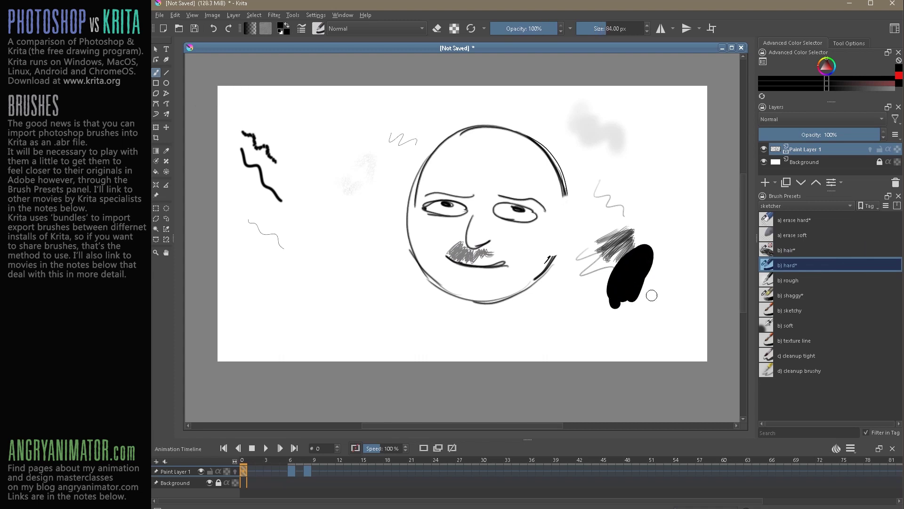
Draw a rough circle left of the face, then a shaggy circle, double-line arc and faint stroke.
click(780, 279)
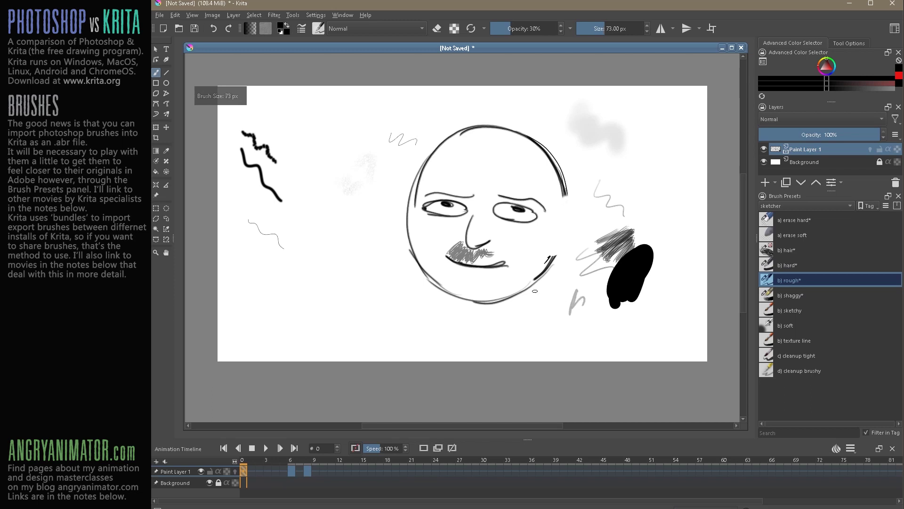
mouse_move(347, 275)
mouse_down()
mouse_move(384, 214)
mouse_move(360, 211)
mouse_move(372, 285)
mouse_move(413, 228)
mouse_move(376, 291)
mouse_move(372, 209)
mouse_move(409, 267)
mouse_up()
drag(412, 228, 397, 276)
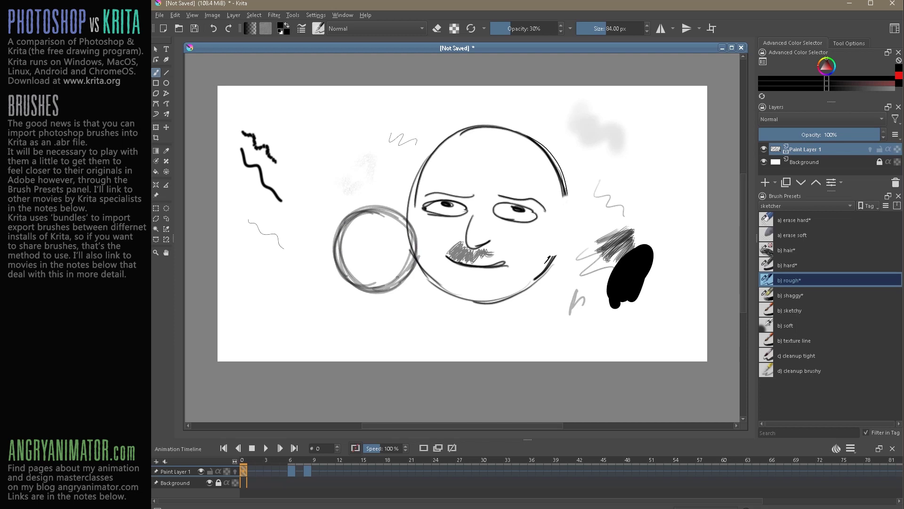
click(790, 296)
mouse_move(544, 233)
mouse_down()
mouse_move(597, 210)
mouse_move(608, 271)
mouse_move(565, 281)
mouse_move(578, 285)
mouse_move(546, 212)
mouse_up()
mouse_move(636, 117)
mouse_down()
mouse_move(603, 188)
mouse_move(626, 202)
mouse_up()
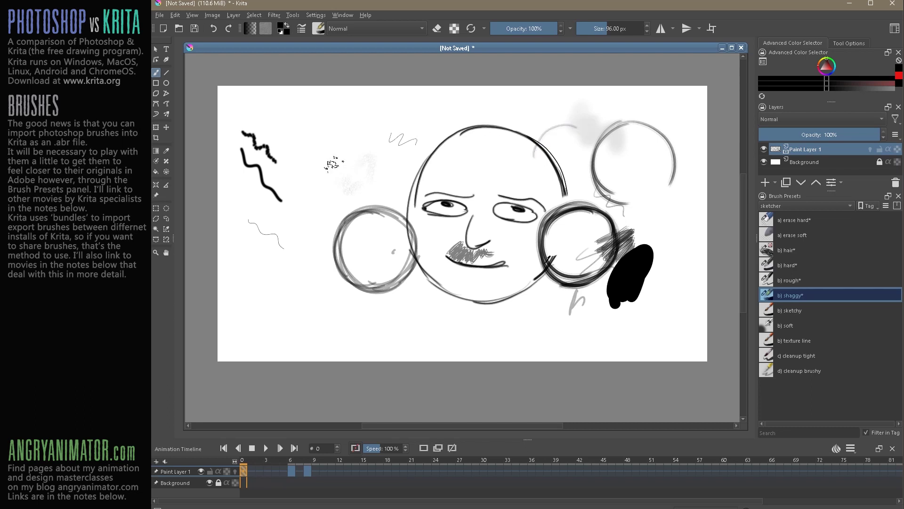
mouse_move(299, 164)
mouse_down()
mouse_move(372, 129)
mouse_move(313, 165)
mouse_move(369, 131)
mouse_move(363, 136)
mouse_move(433, 153)
mouse_move(412, 141)
mouse_move(353, 182)
mouse_up()
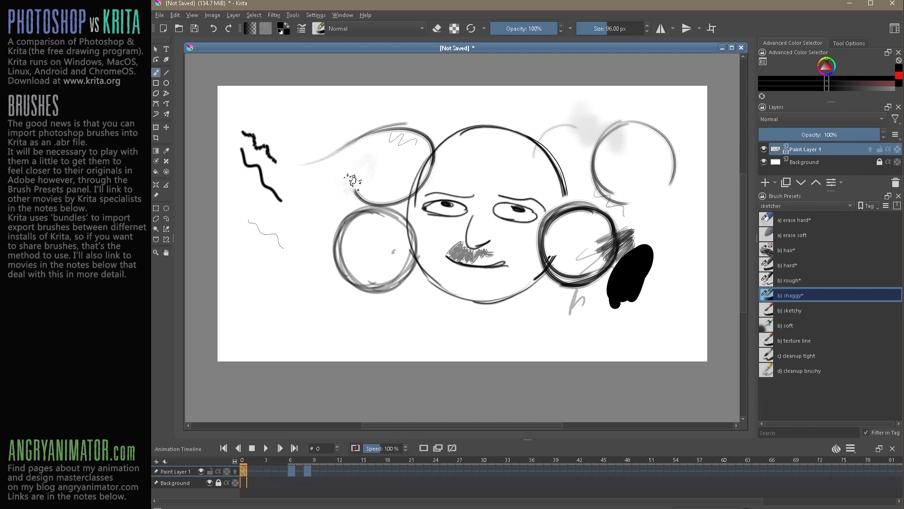
Test the sketchy, soft and texture line brushes with strokes around and above the face.
click(792, 311)
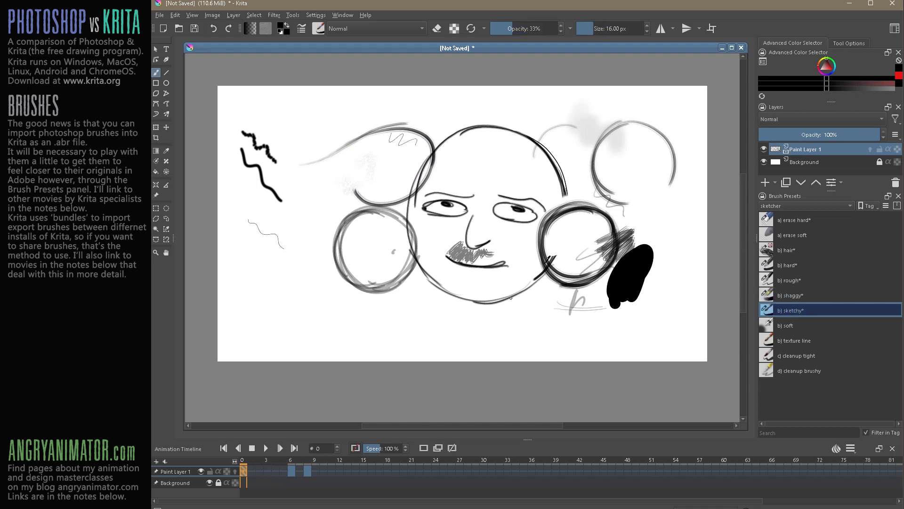
mouse_move(511, 298)
mouse_down()
mouse_move(415, 307)
mouse_move(525, 283)
mouse_move(513, 332)
mouse_move(478, 283)
mouse_move(476, 319)
mouse_move(541, 318)
mouse_up()
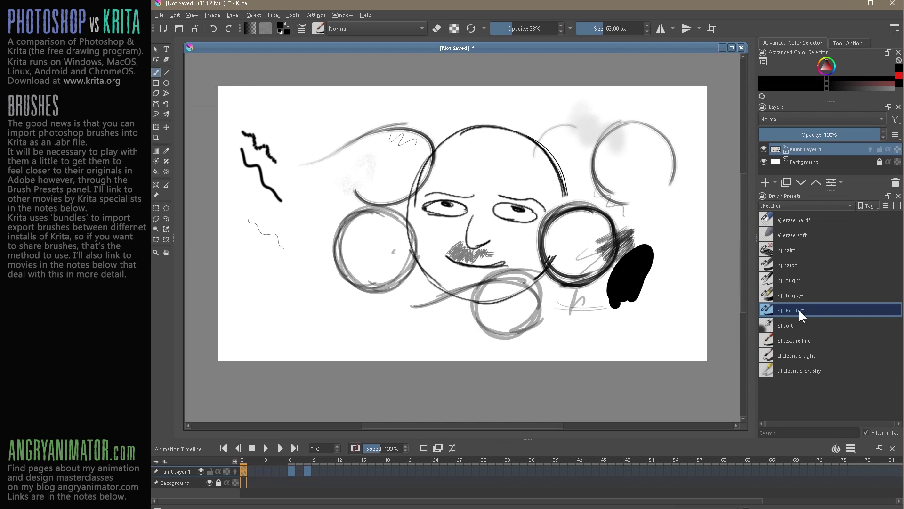
click(793, 329)
mouse_move(627, 198)
shift+mouse_down()
mouse_move(669, 198)
mouse_move(641, 209)
mouse_move(650, 233)
mouse_move(657, 193)
mouse_move(659, 221)
shift+mouse_up()
click(799, 340)
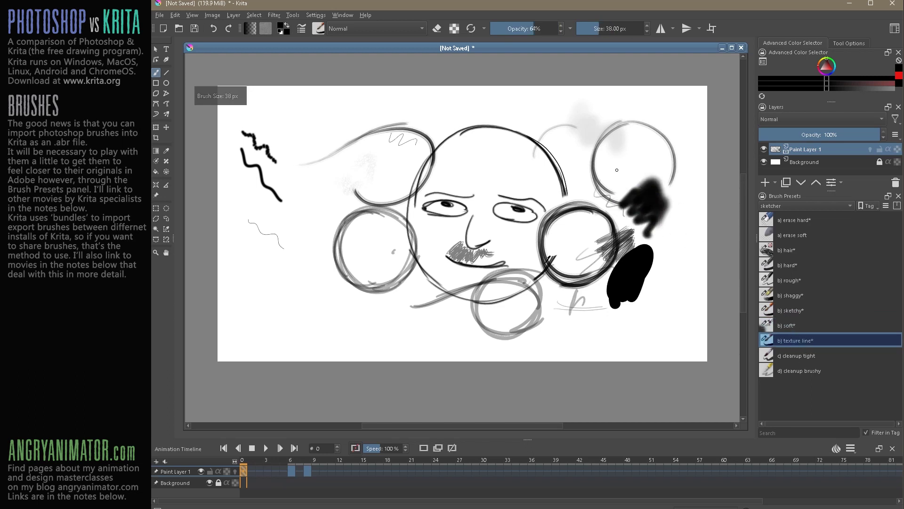
shift+drag(471, 179, 461, 179)
mouse_move(461, 181)
mouse_down()
mouse_move(464, 164)
mouse_move(580, 184)
mouse_up()
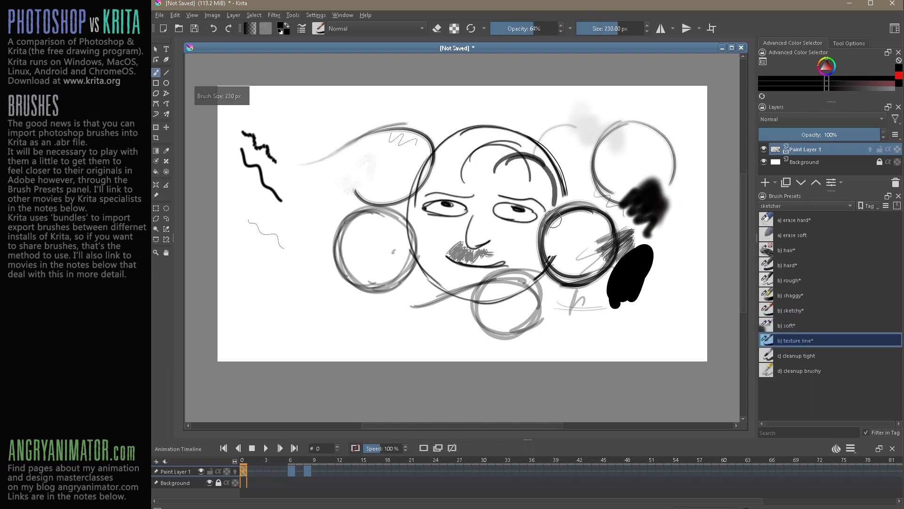
Clear the whole paint layer and draw a large texture line arc.
key(ctrl+a)
key(Delete)
mouse_move(453, 237)
mouse_down()
mouse_move(473, 165)
mouse_move(525, 181)
mouse_move(508, 192)
mouse_move(561, 188)
mouse_move(452, 216)
mouse_move(428, 260)
mouse_move(469, 161)
mouse_up()
Add a doubled inner arc, then a dome-shaped arc and darkened nose tip with cleanup tight.
drag(425, 256, 506, 157)
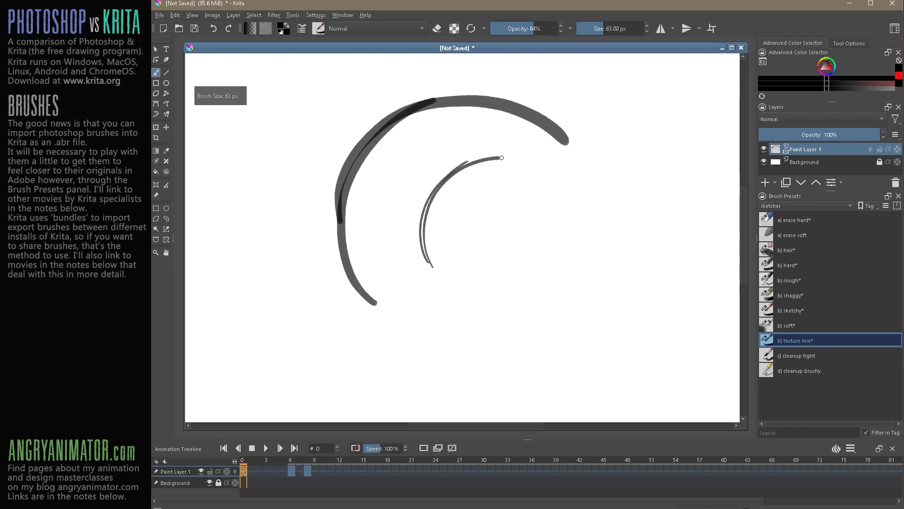
drag(455, 167, 556, 176)
drag(511, 156, 565, 189)
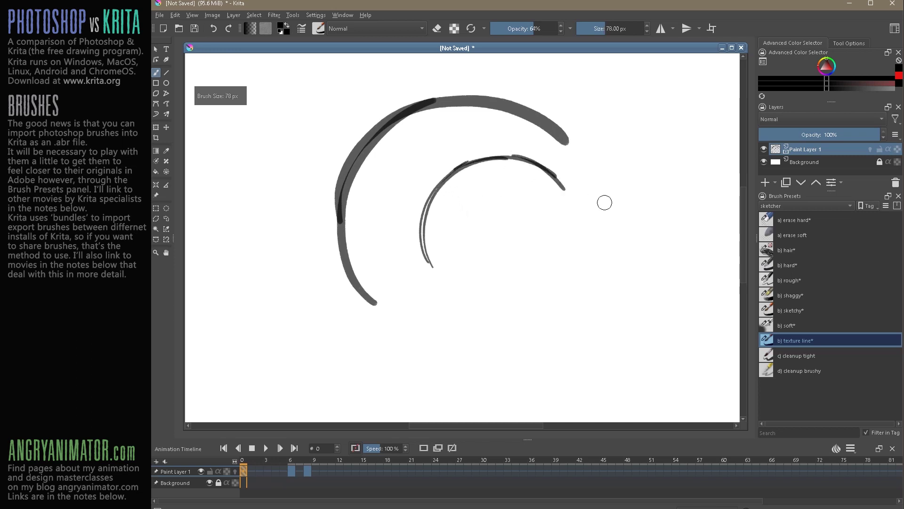
click(791, 356)
mouse_move(520, 275)
mouse_down()
mouse_move(546, 230)
mouse_move(588, 224)
mouse_move(623, 254)
mouse_move(625, 278)
mouse_up()
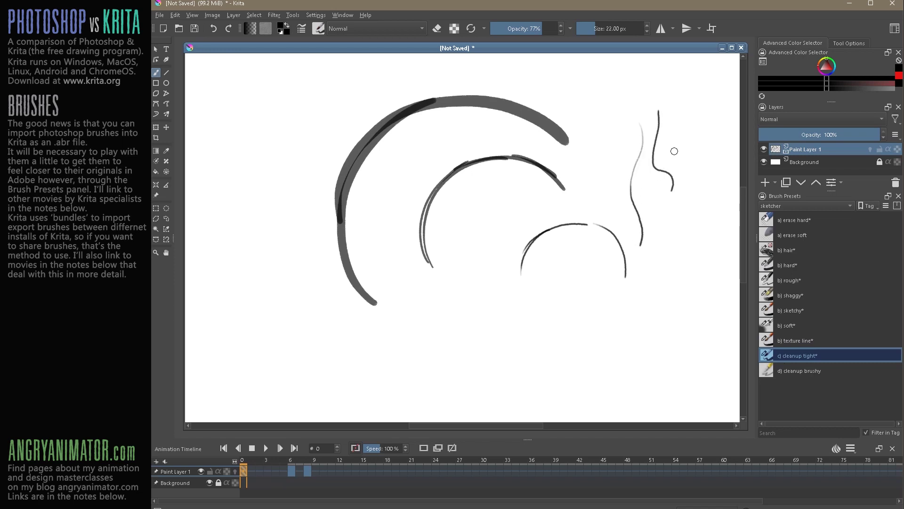
drag(675, 164, 669, 164)
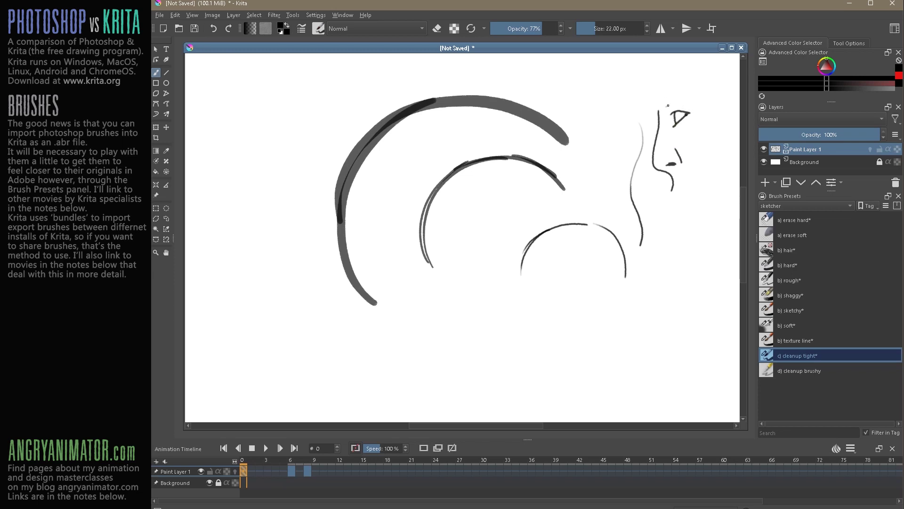
With d) cleanup brushy, draw a short line below the arcs and the profile's nose down to the neck.
click(797, 372)
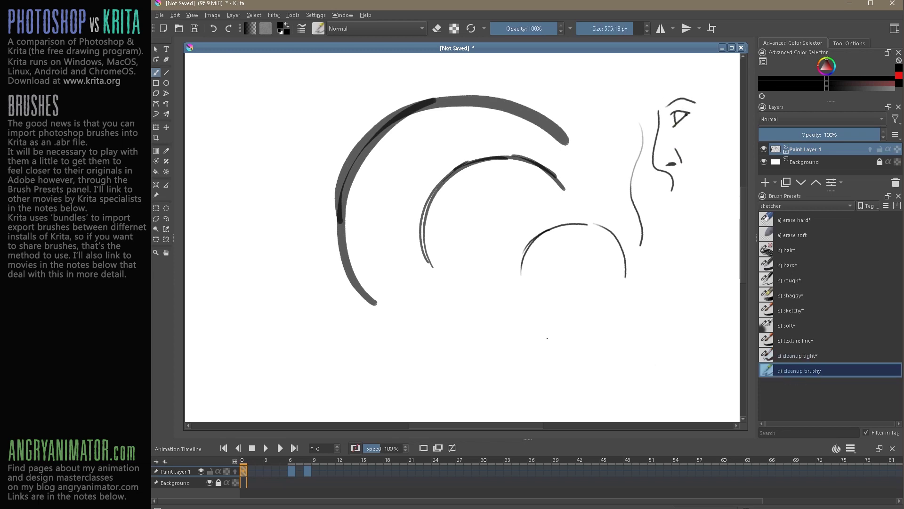
drag(535, 325, 589, 319)
drag(593, 180, 612, 175)
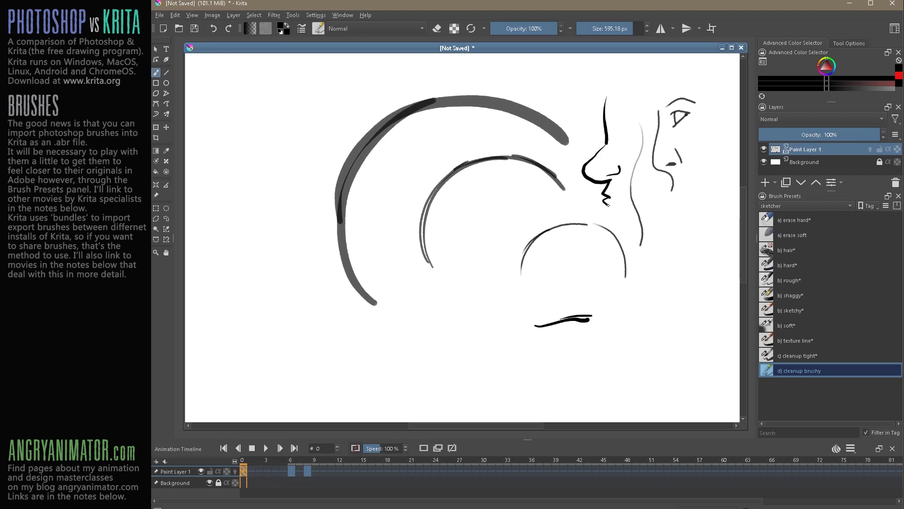
mouse_move(607, 205)
mouse_down()
mouse_move(612, 226)
mouse_move(647, 234)
mouse_up()
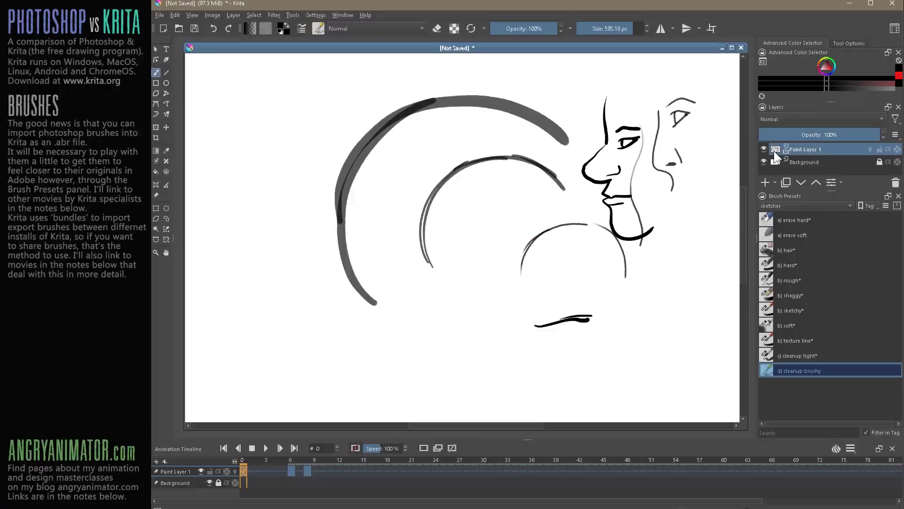
Zoom out to view the whole inked profile drawing.
key(minus)
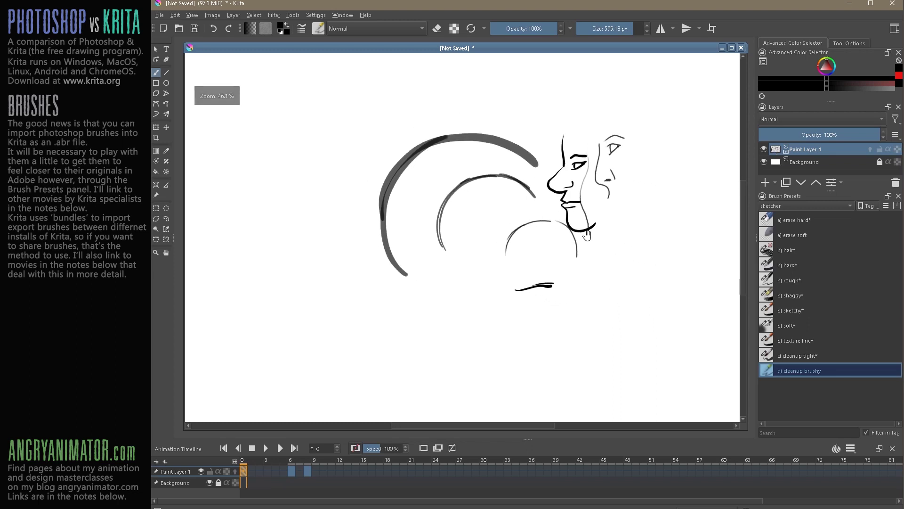
Show the brush smoothing settings in Tool Options and raise the brush size to 1000 px.
drag(586, 234, 582, 232)
click(842, 44)
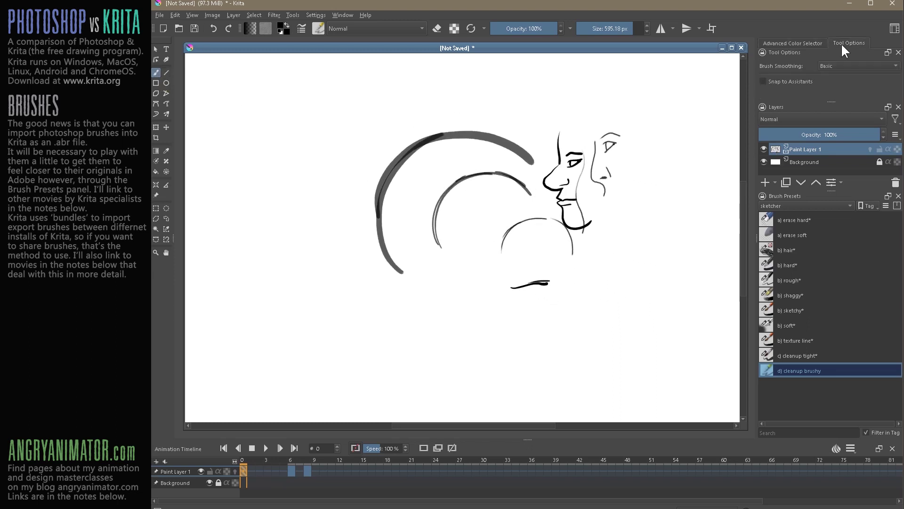
drag(830, 190, 831, 243)
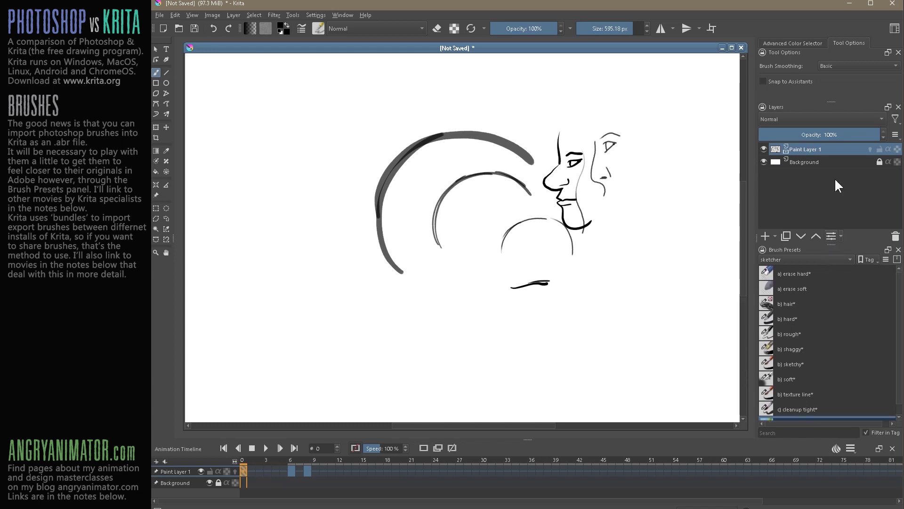
drag(832, 102, 771, 123)
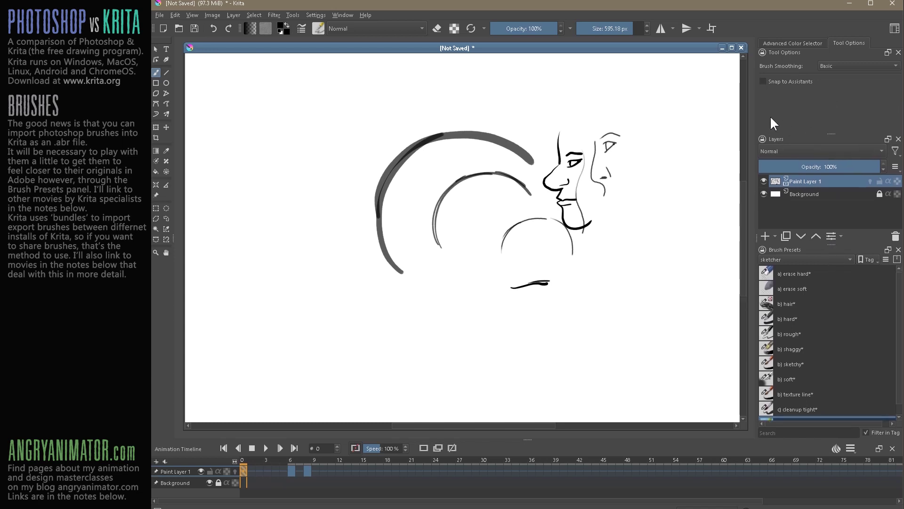
key(bracketright)
key(bracketright)
key(bracketright)
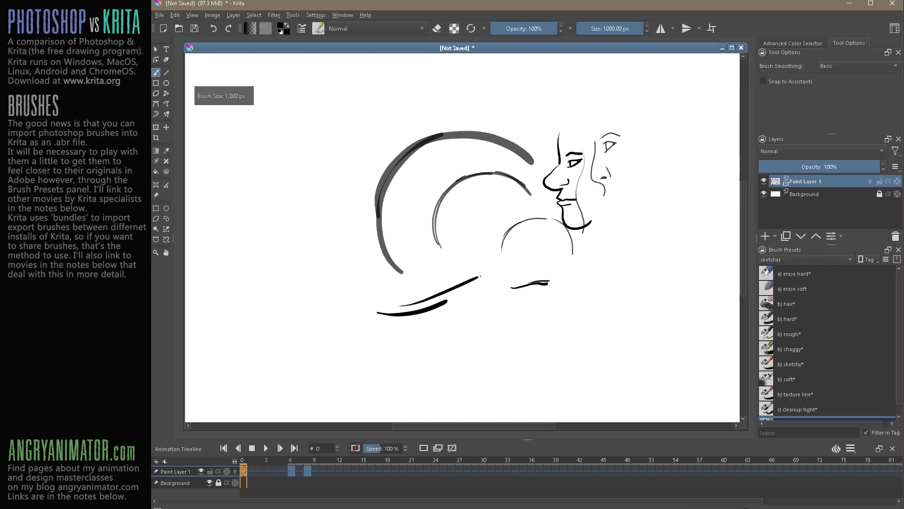
Try None, then Basic brush smoothing with a wavy vertical test stroke.
click(840, 66)
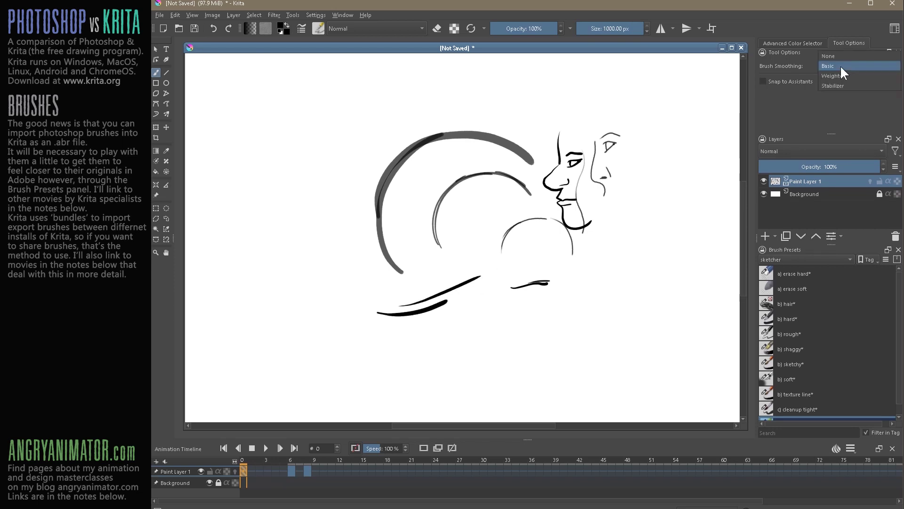
click(840, 52)
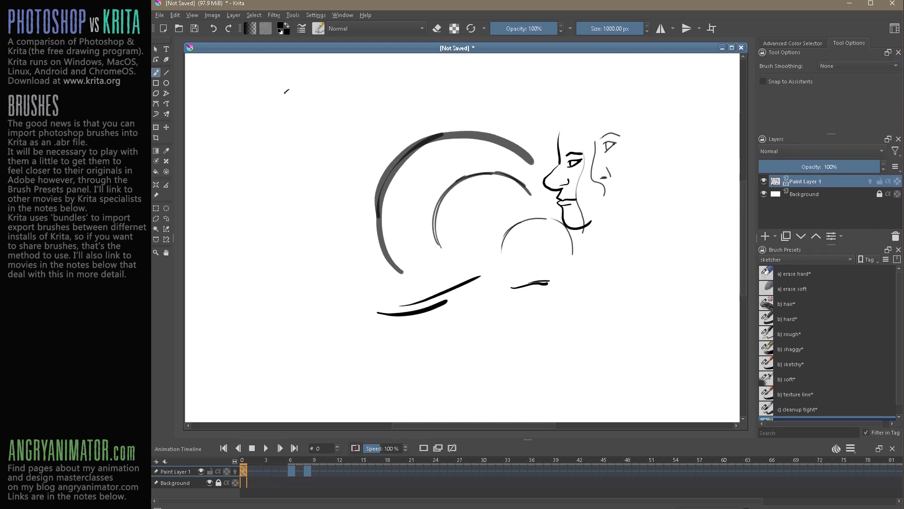
click(838, 65)
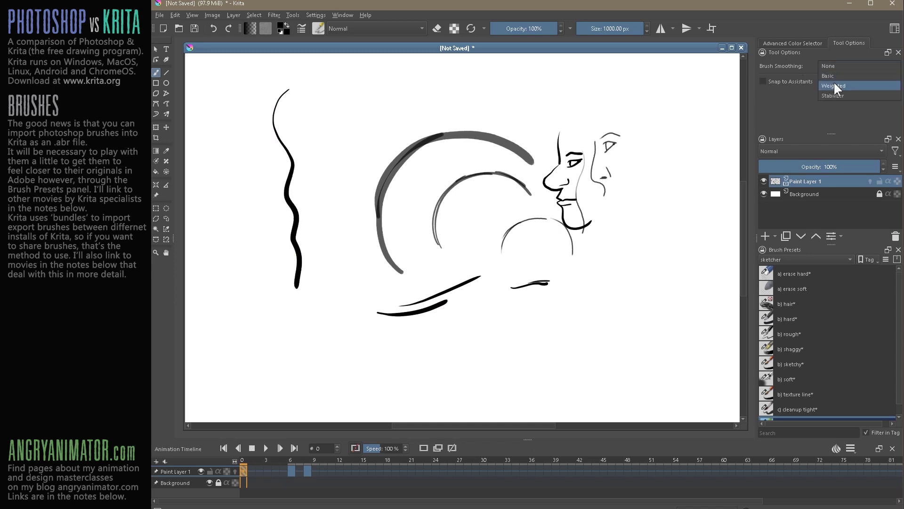
click(834, 81)
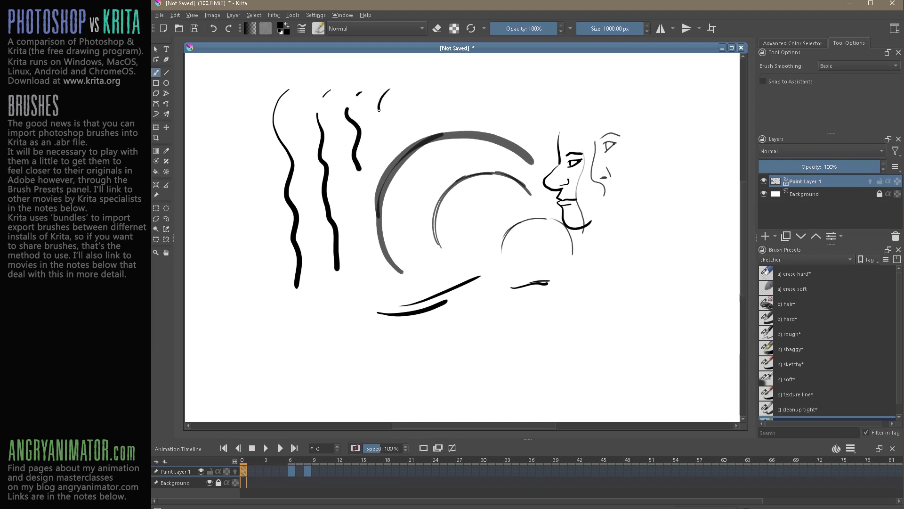
drag(381, 151, 383, 264)
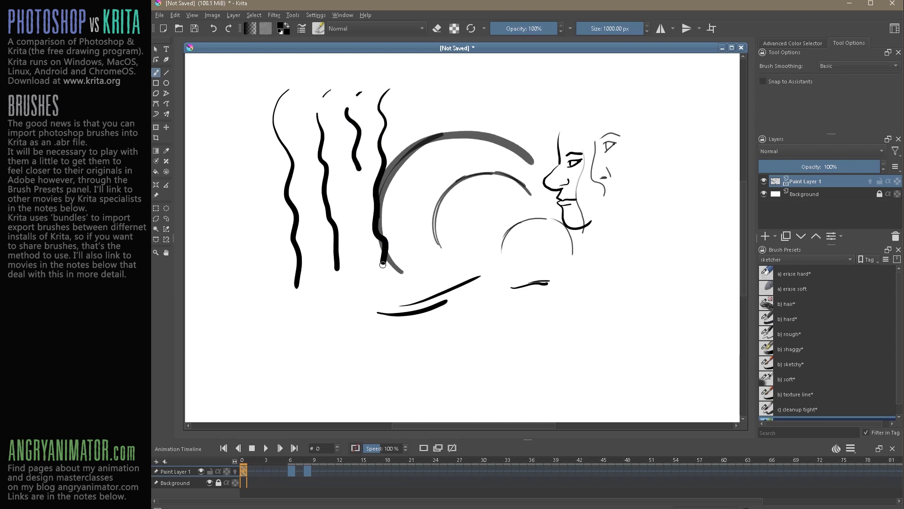
Switch smoothing through Weighted to Stabilizer and draw long vertical and horizontal test strokes.
click(841, 64)
click(840, 82)
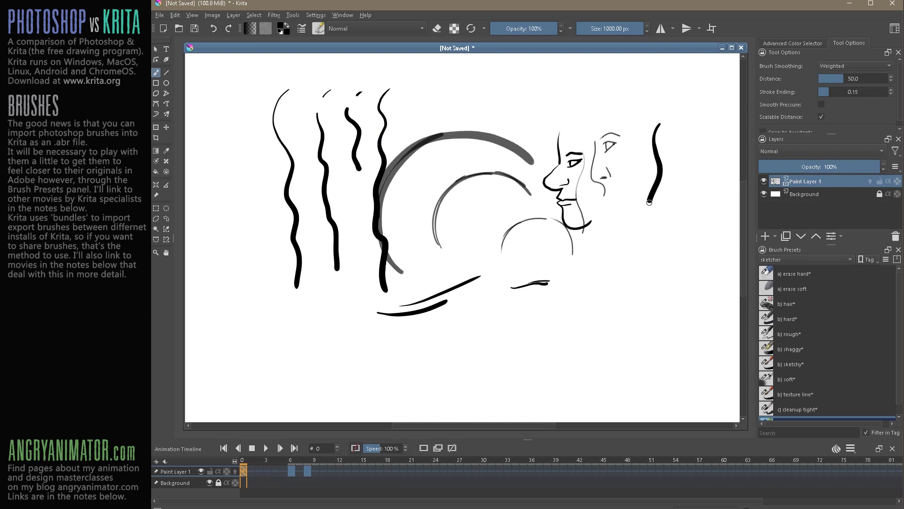
click(842, 63)
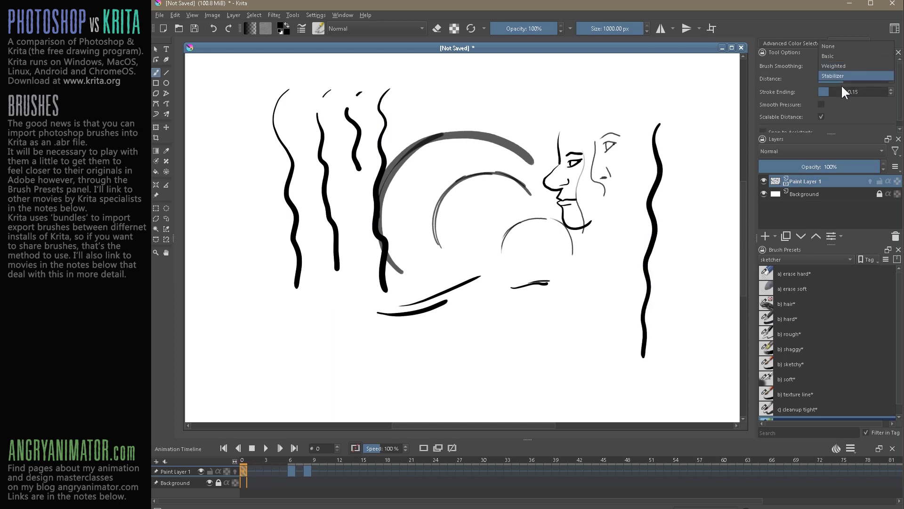
click(841, 84)
mouse_move(699, 118)
mouse_down()
mouse_move(705, 232)
mouse_move(693, 295)
mouse_move(701, 336)
mouse_up()
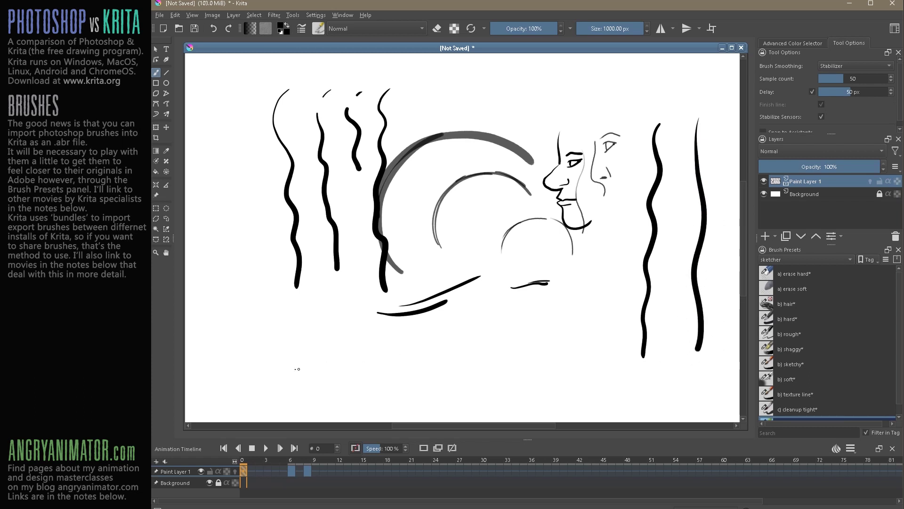
mouse_move(297, 368)
mouse_down()
mouse_move(403, 370)
mouse_move(636, 332)
mouse_move(652, 306)
mouse_up()
Clear Paint Layer 1 and draw one large looping swirl with Stabilizer smoothing.
key(Delete)
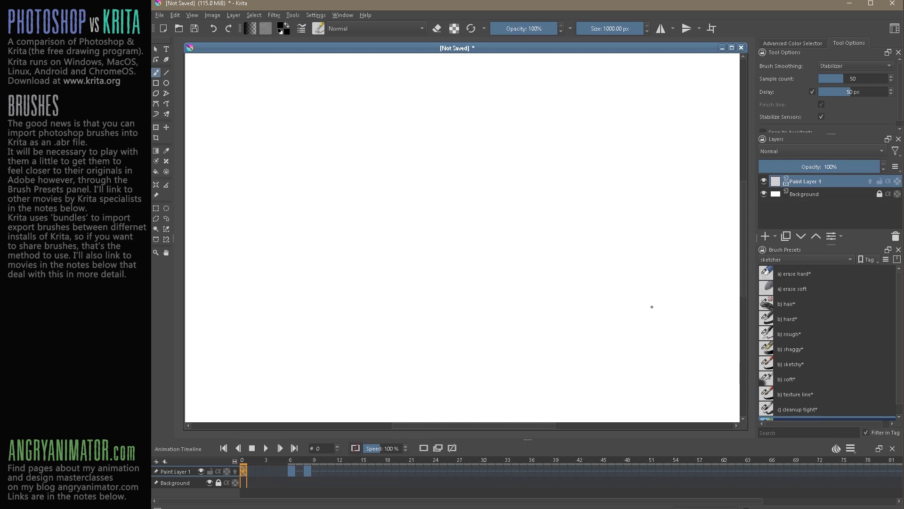
mouse_move(368, 142)
mouse_down()
mouse_move(366, 170)
mouse_move(376, 194)
mouse_move(400, 211)
mouse_move(432, 211)
mouse_move(511, 146)
mouse_move(546, 141)
mouse_move(581, 156)
mouse_move(605, 197)
mouse_move(581, 259)
mouse_move(528, 276)
mouse_move(496, 244)
mouse_move(517, 198)
mouse_move(558, 188)
mouse_move(575, 220)
mouse_move(549, 249)
mouse_move(525, 241)
mouse_move(543, 216)
mouse_move(569, 227)
mouse_move(623, 292)
mouse_move(683, 308)
mouse_move(705, 257)
mouse_move(658, 243)
mouse_move(592, 289)
mouse_move(466, 347)
mouse_move(299, 347)
mouse_move(287, 260)
mouse_move(389, 250)
mouse_move(469, 320)
mouse_move(579, 369)
mouse_move(684, 348)
mouse_move(627, 322)
mouse_move(494, 377)
mouse_move(384, 390)
mouse_move(410, 367)
mouse_move(589, 392)
mouse_move(662, 390)
mouse_move(678, 377)
mouse_up()
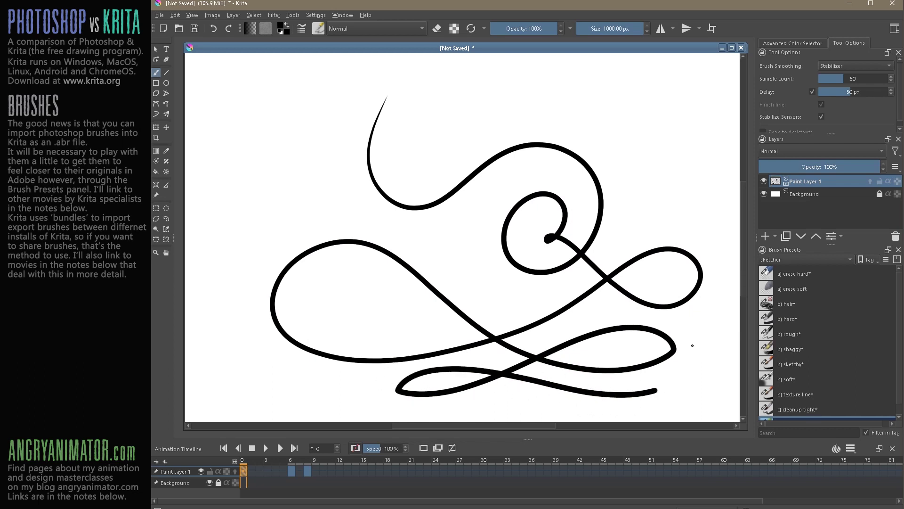
Fade Paint Layer 1 to grey, add Paint Layer 2, and set brush smoothing to None.
drag(811, 169, 807, 173)
click(765, 235)
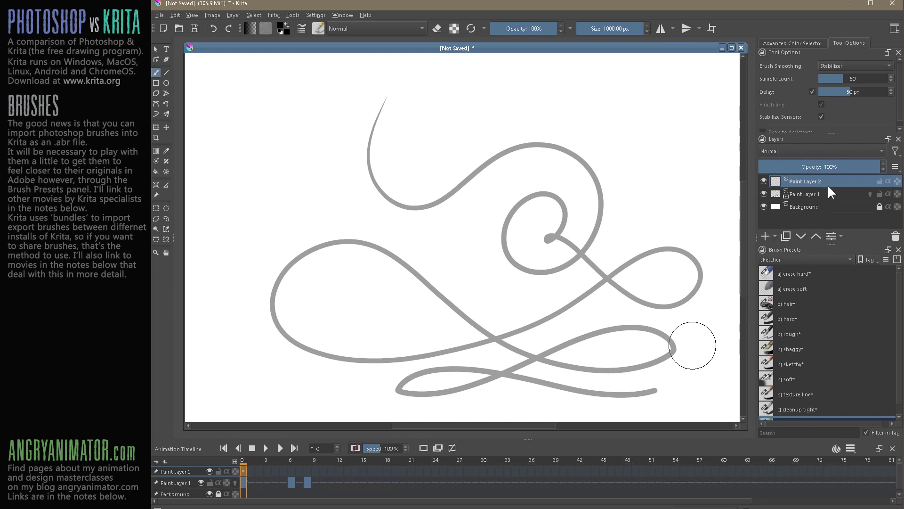
click(849, 70)
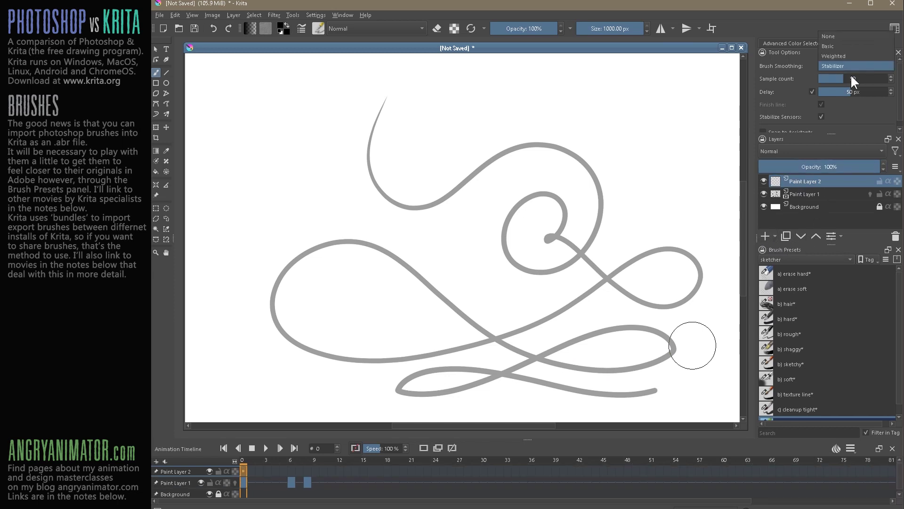
click(840, 36)
Trace the grey swirl in black on Paint Layer 2, zooming in on the spiral loop.
mouse_move(385, 93)
mouse_down()
mouse_move(366, 167)
mouse_move(500, 150)
mouse_move(583, 246)
mouse_up()
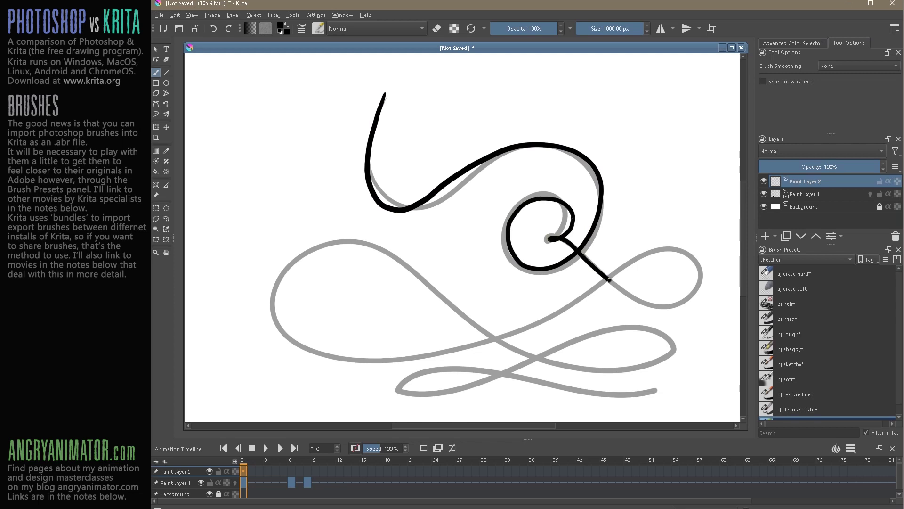
mouse_move(609, 280)
mouse_down()
mouse_move(694, 261)
mouse_move(469, 348)
mouse_move(279, 288)
mouse_move(646, 373)
mouse_move(394, 403)
mouse_move(597, 398)
mouse_up()
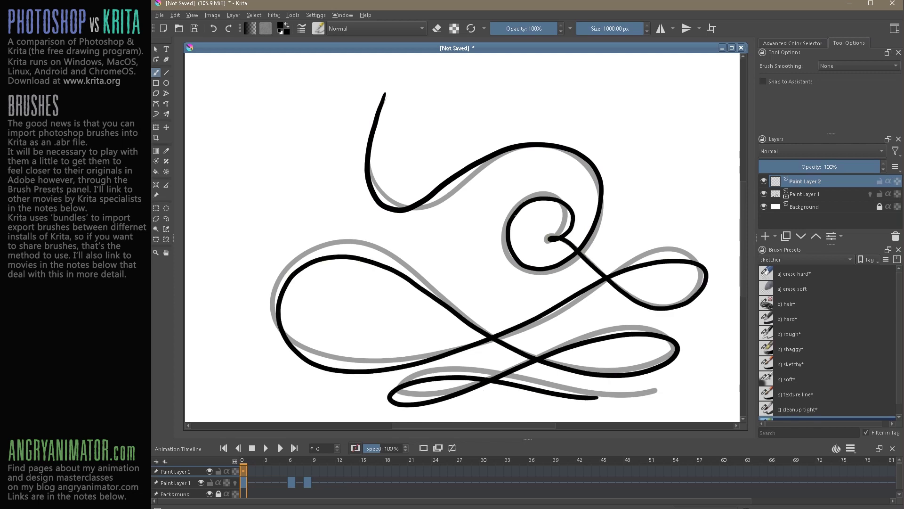
drag(526, 226, 583, 160)
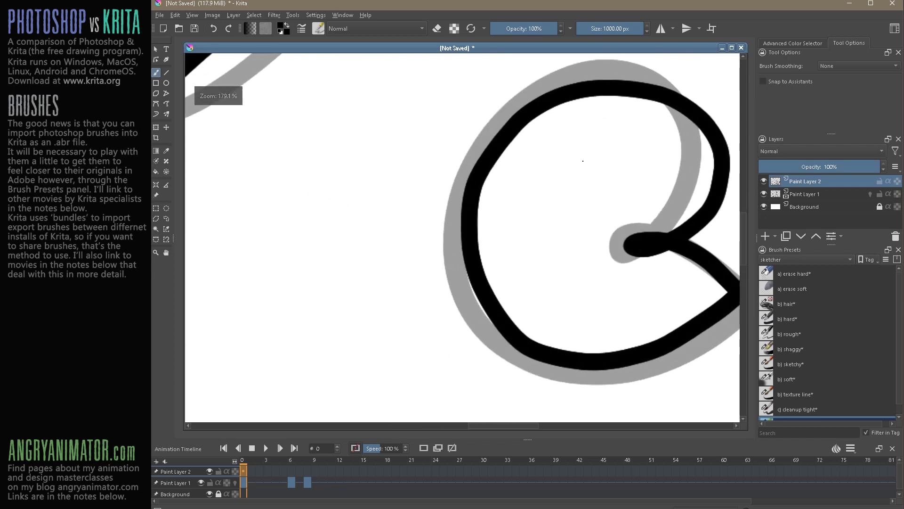